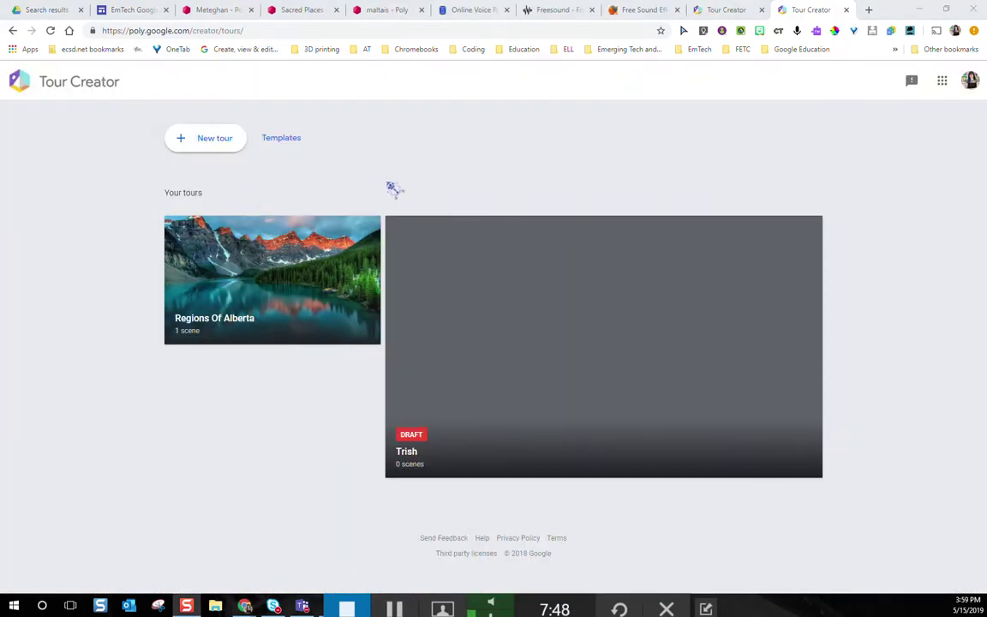
- Browse the example tour templates and return to the list of tours
click(216, 148)
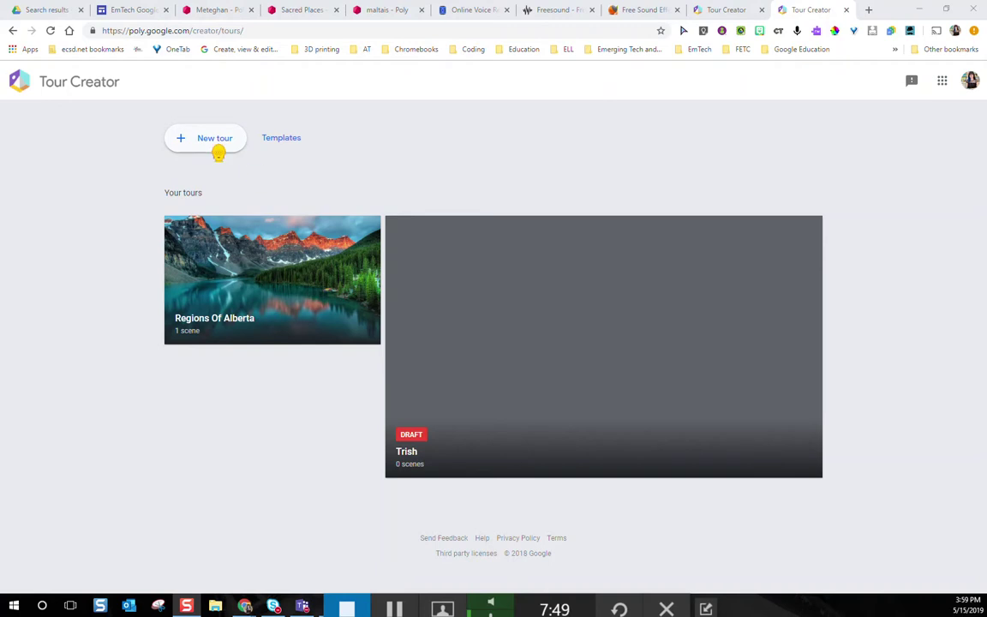
click(281, 138)
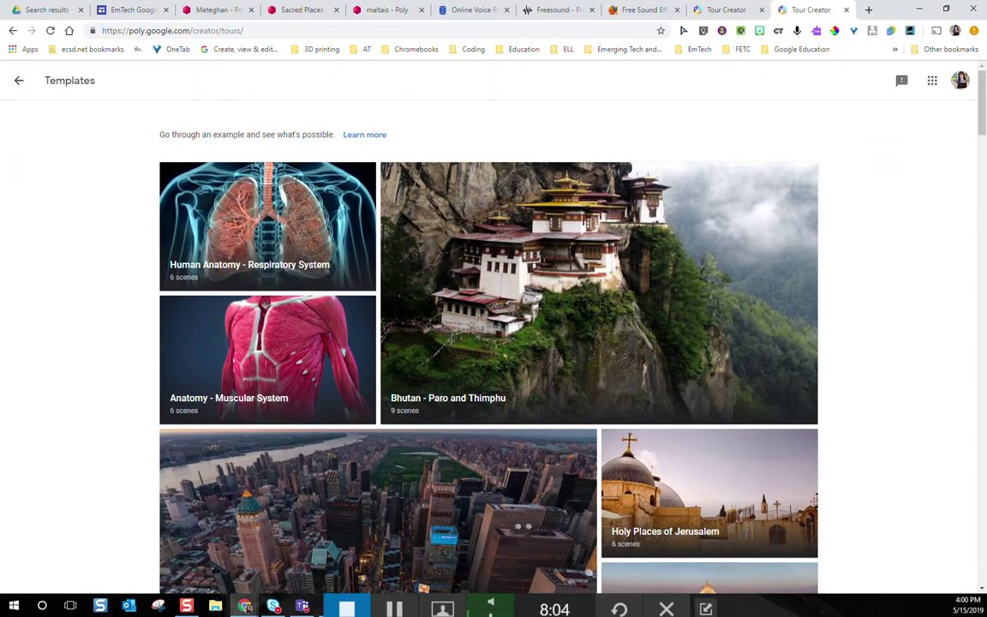
scroll(734, 317, down, 3)
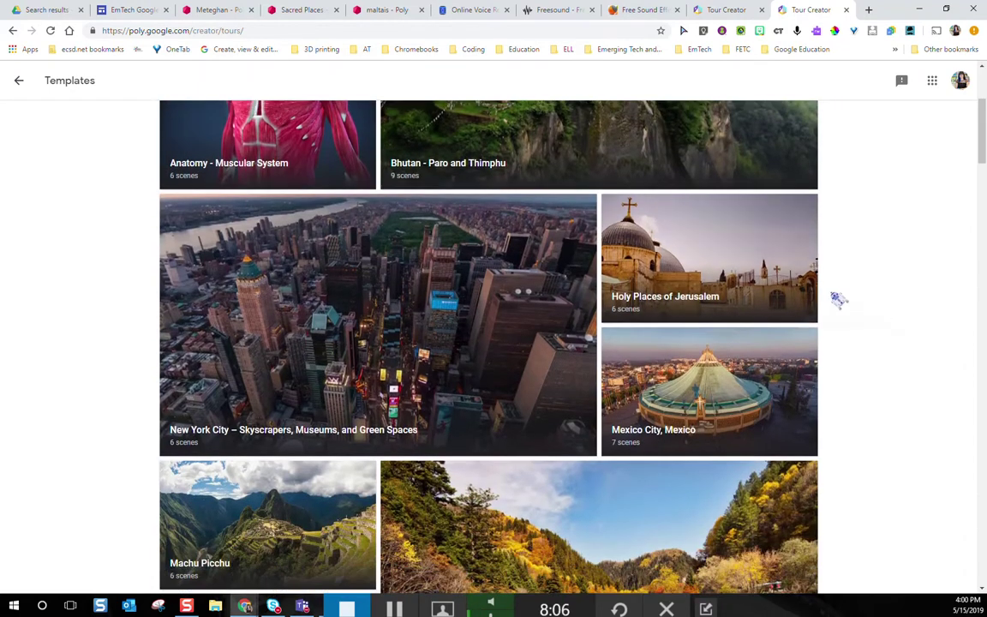
scroll(857, 295, down, 2)
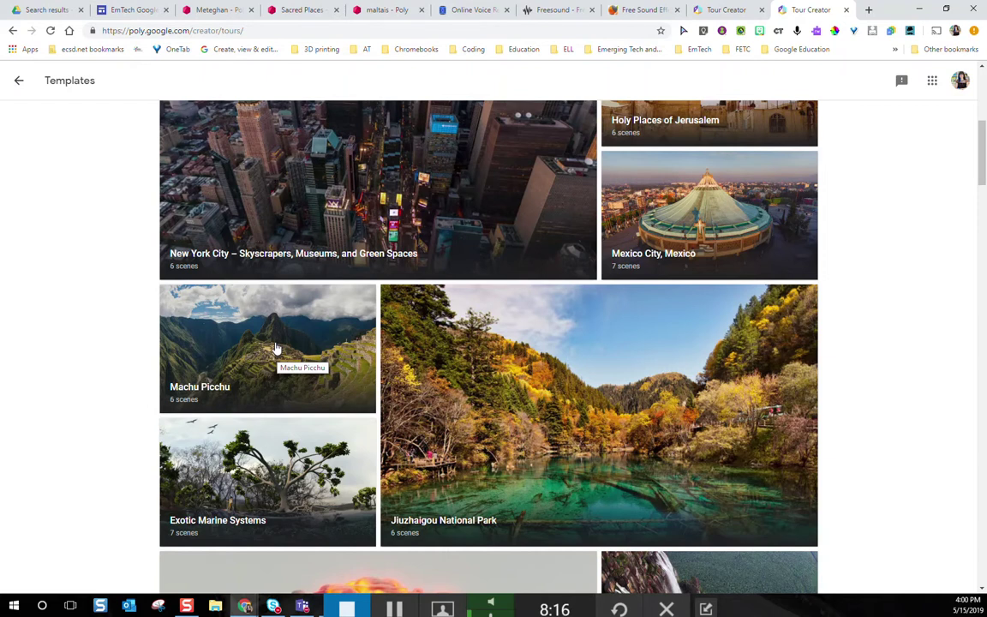
scroll(276, 348, up, 5)
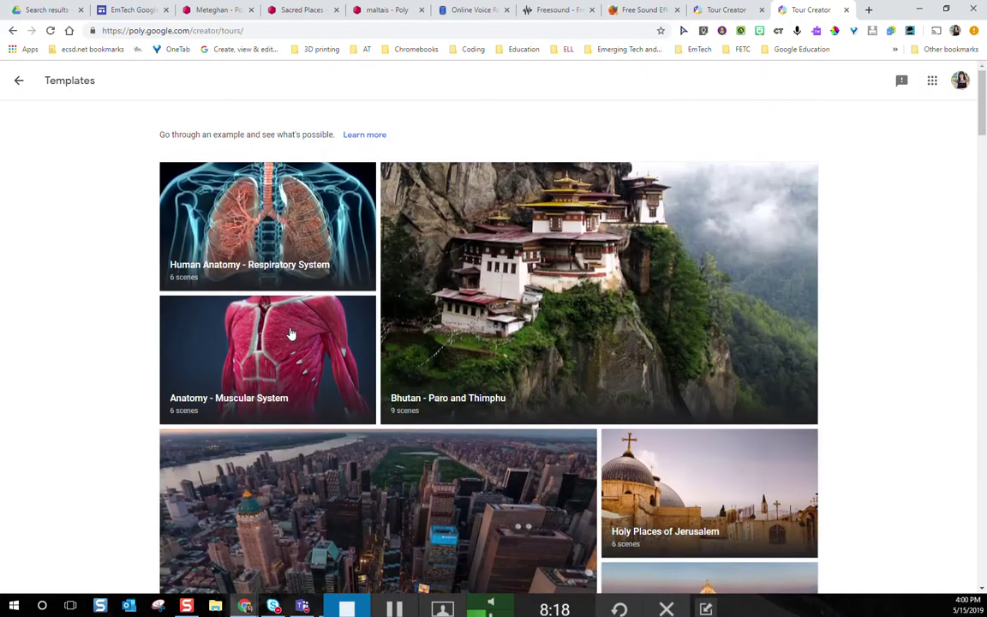
click(18, 82)
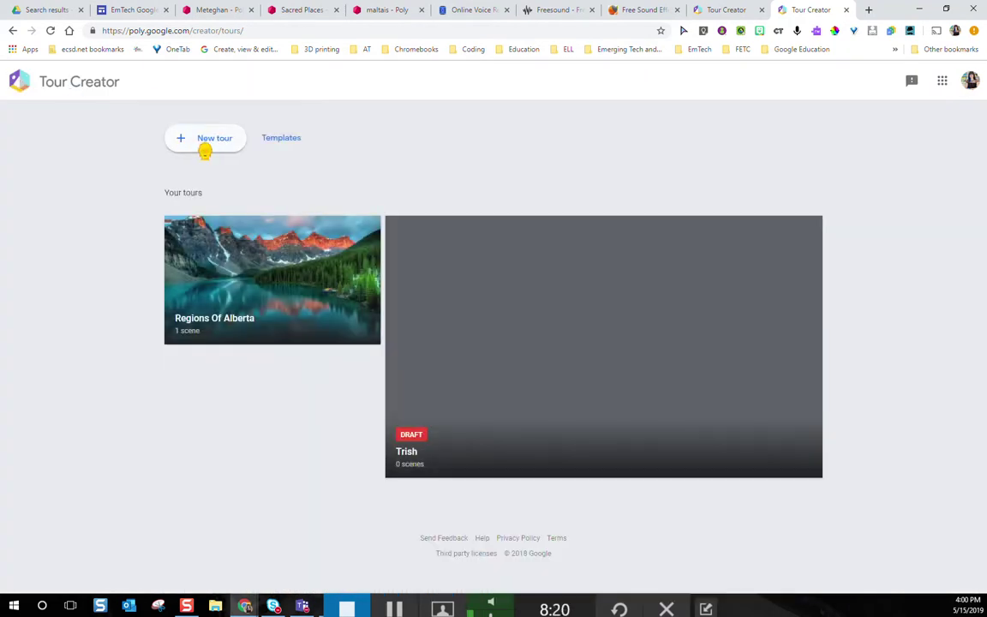
- Start a new tour and title it Athens
click(209, 141)
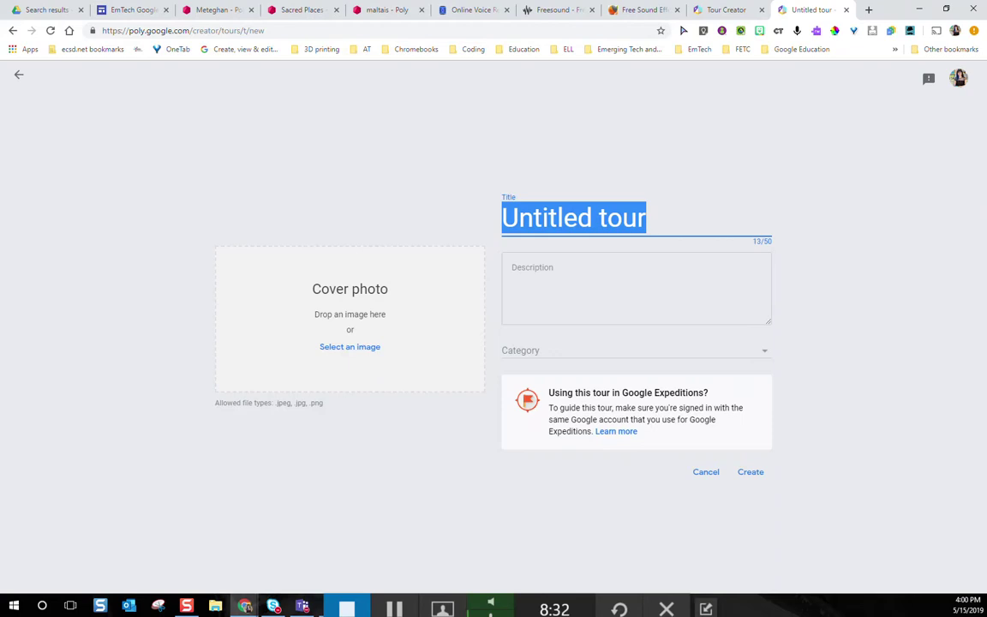
text(Athens)
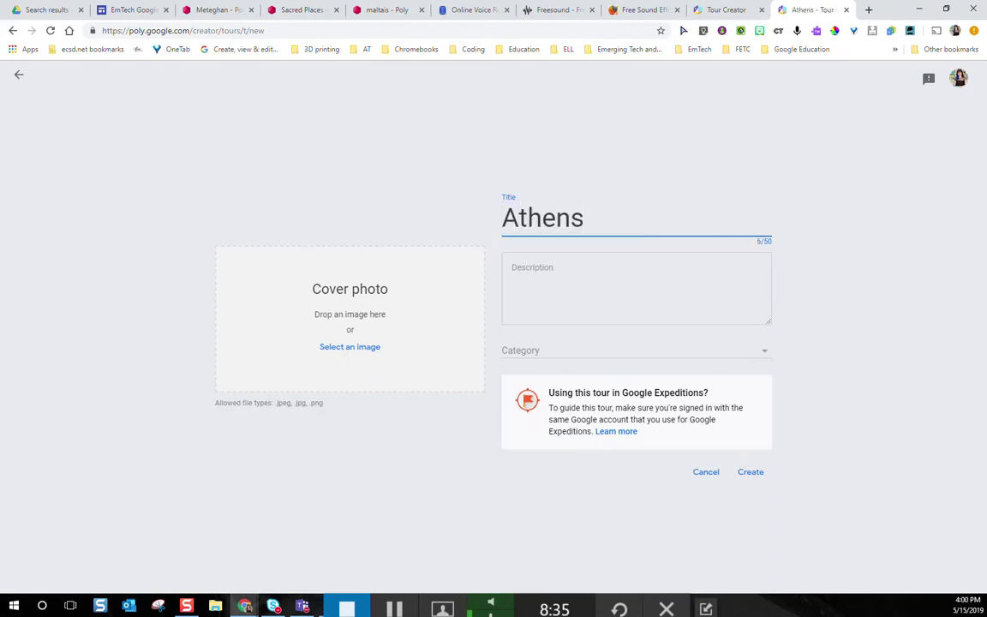
click(706, 472)
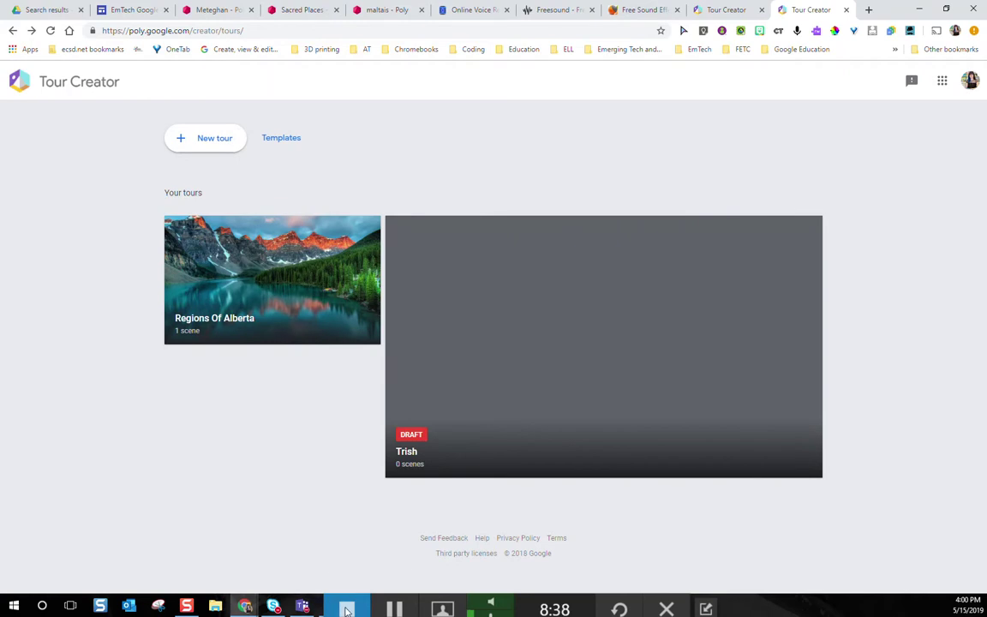
click(395, 606)
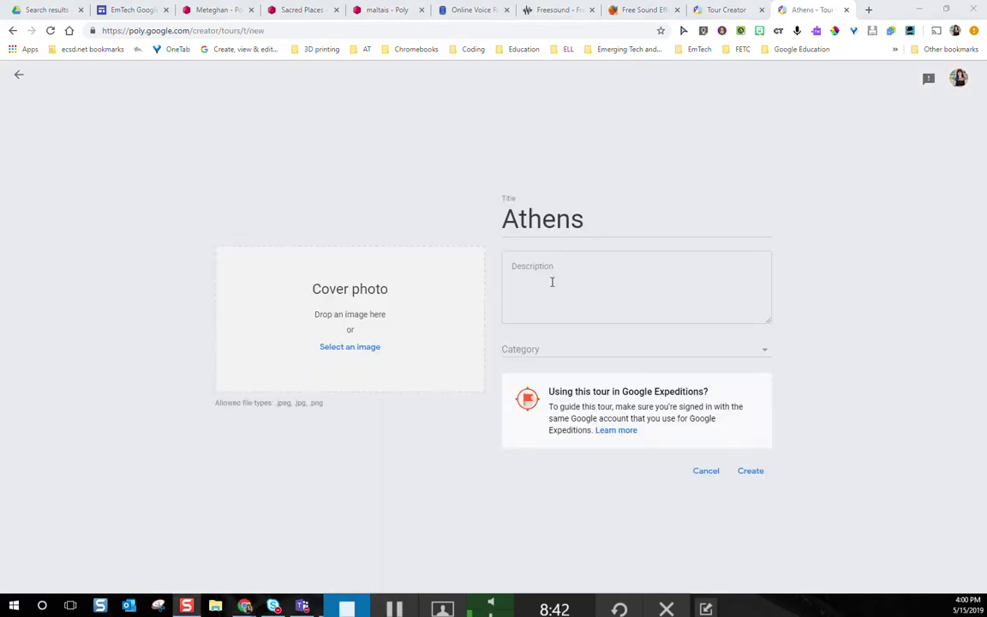
- Use the Google My Maps episode picture as the tour's cover photo and create the tour
click(351, 348)
click(356, 347)
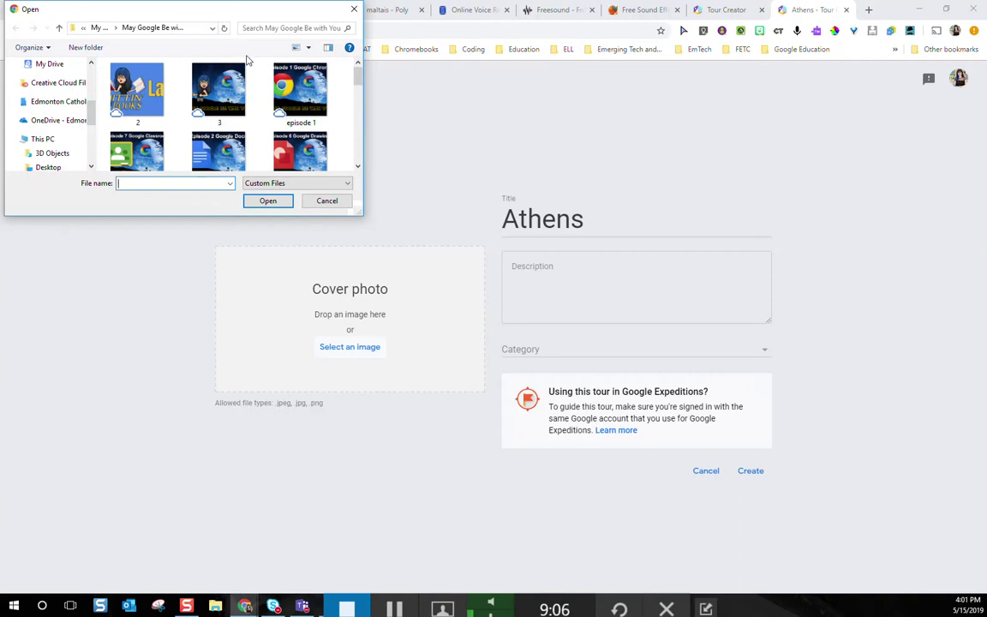
scroll(244, 90, down, 5)
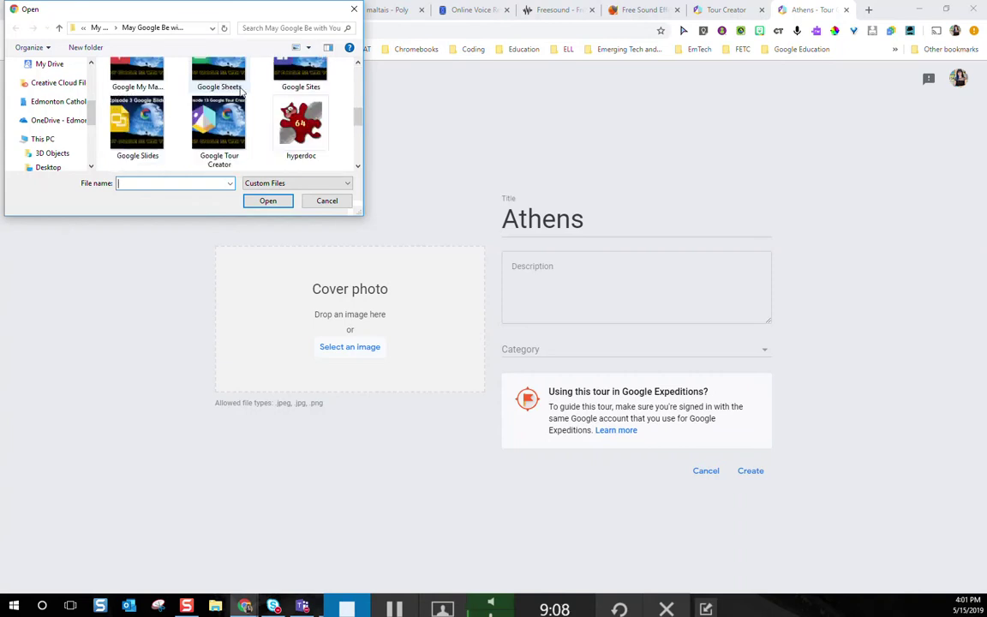
scroll(215, 120, up, 5)
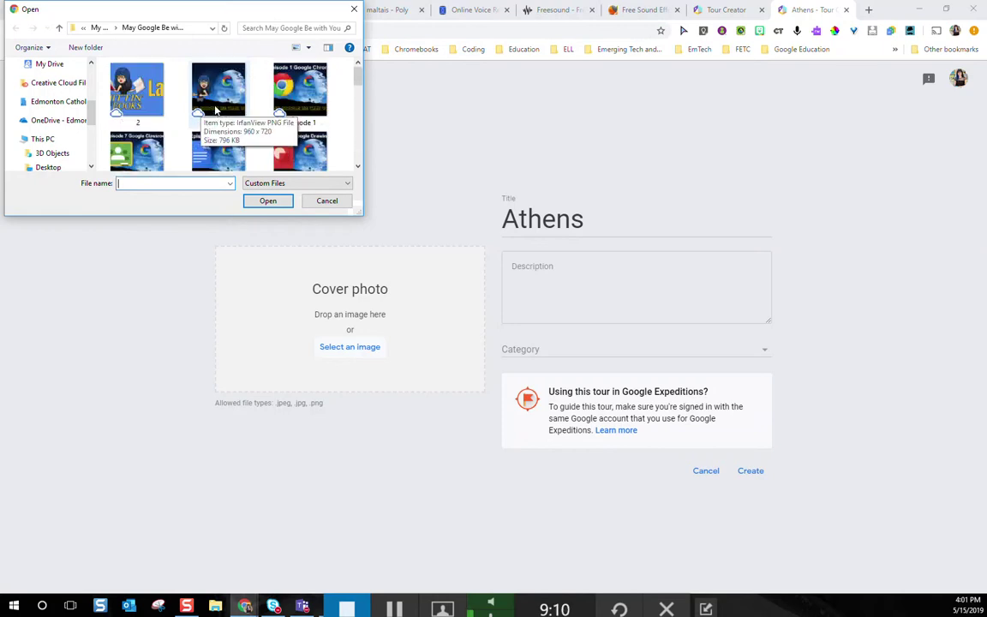
scroll(188, 115, down, 3)
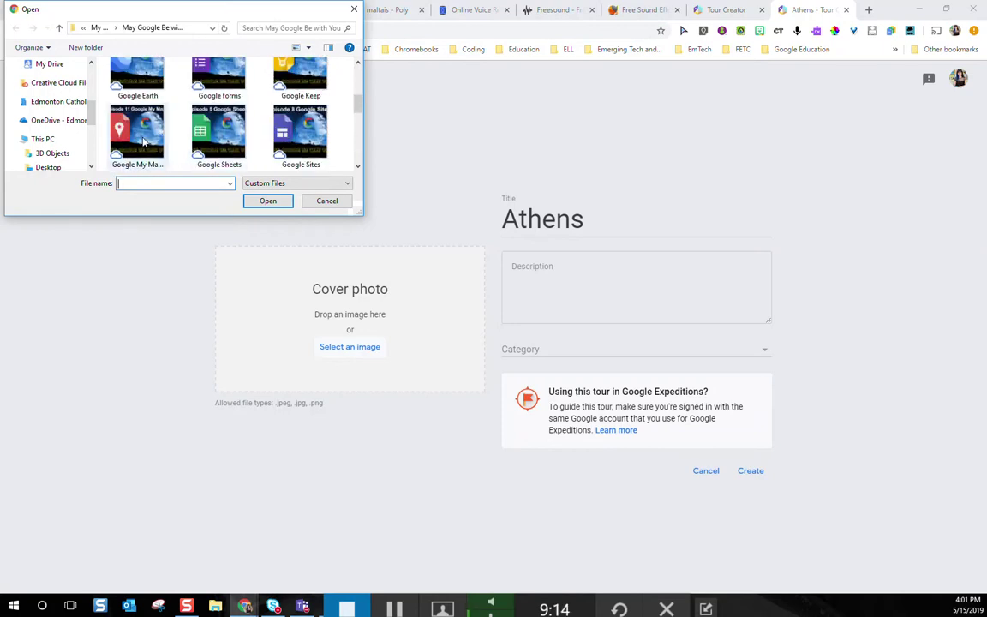
click(149, 148)
click(268, 201)
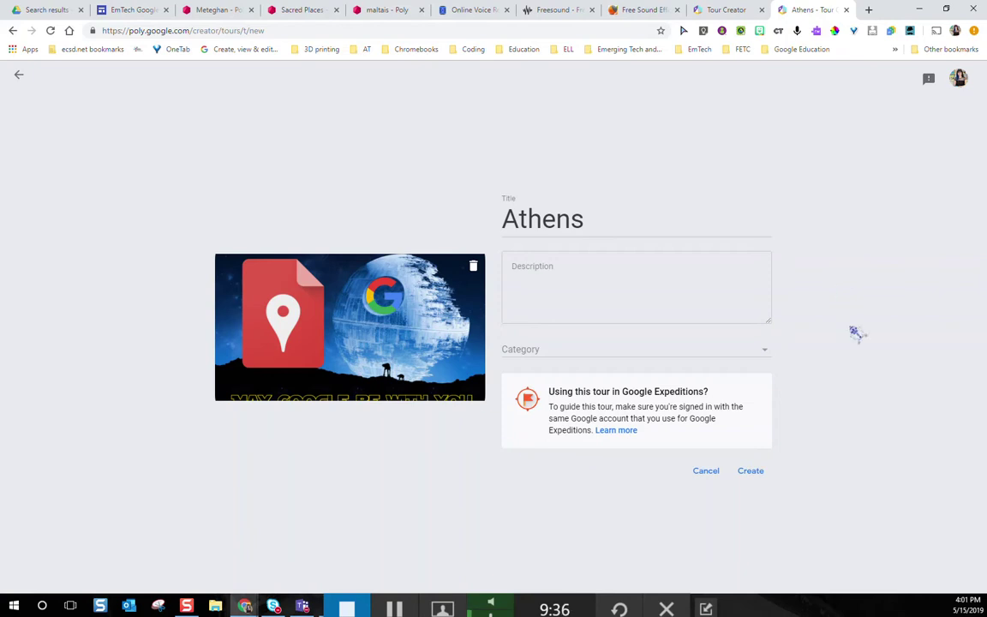
click(754, 474)
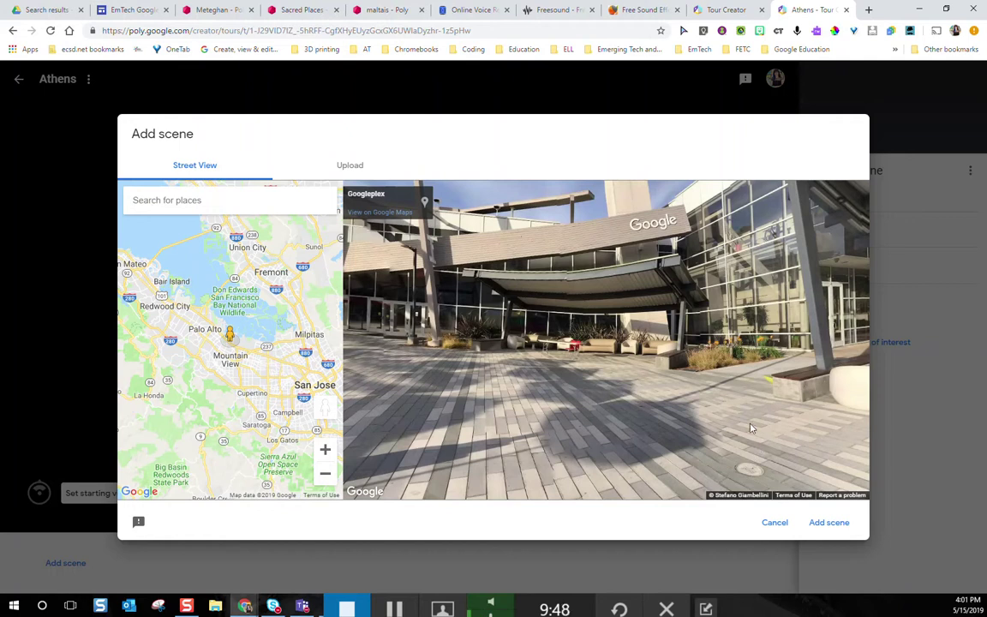
- Find the city of Athens in Greece on the Street View map by searching for "athens"
click(141, 200)
text(athens)
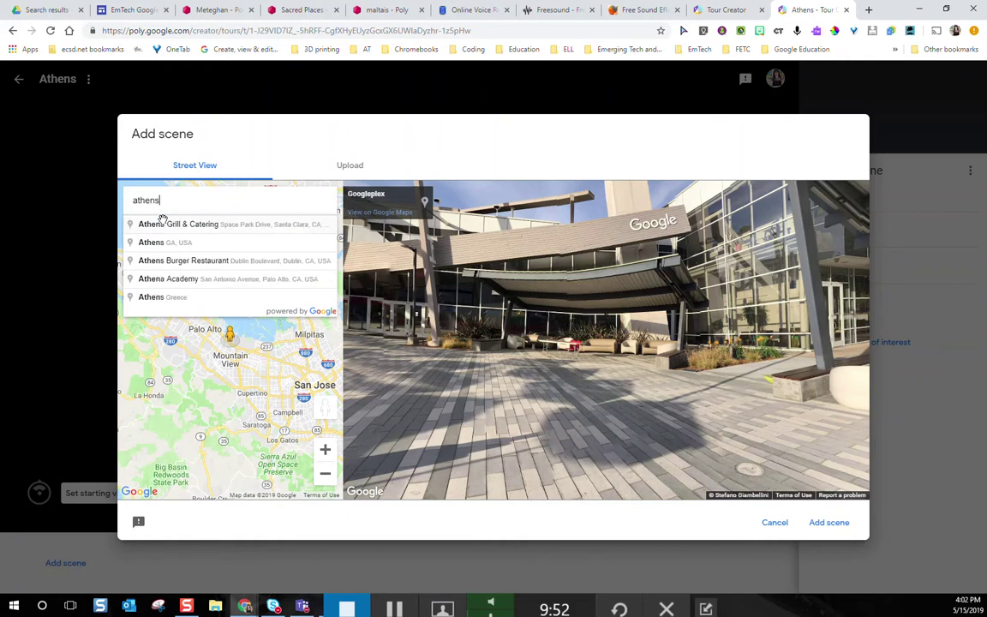
click(163, 222)
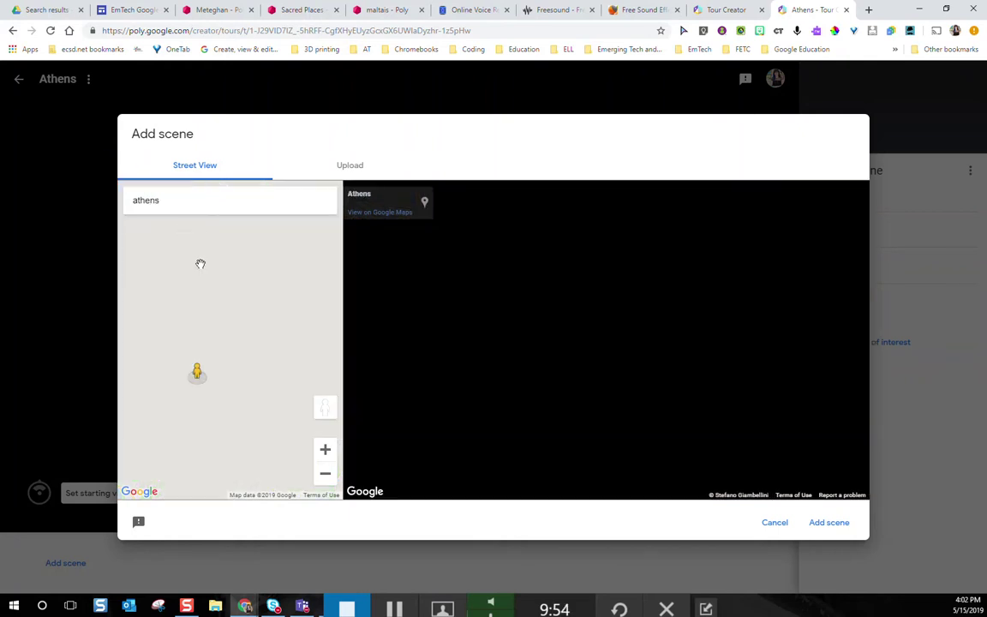
- Place the Street View figure at the Ancient Agora of Athens, look around the temple, and add this panorama as a scene
scroll(227, 372, up, 2)
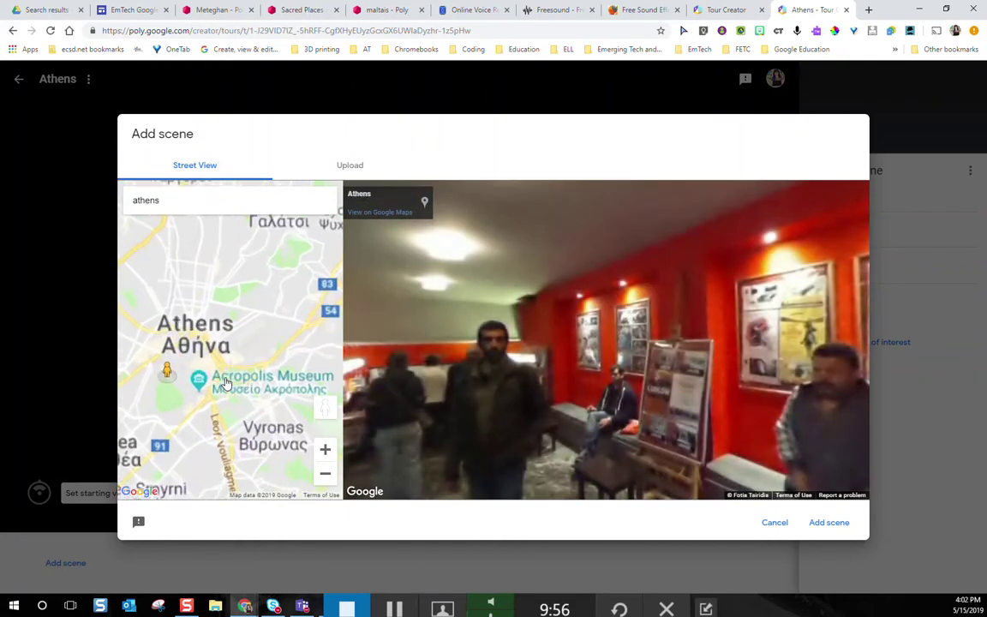
scroll(172, 356, up, 2)
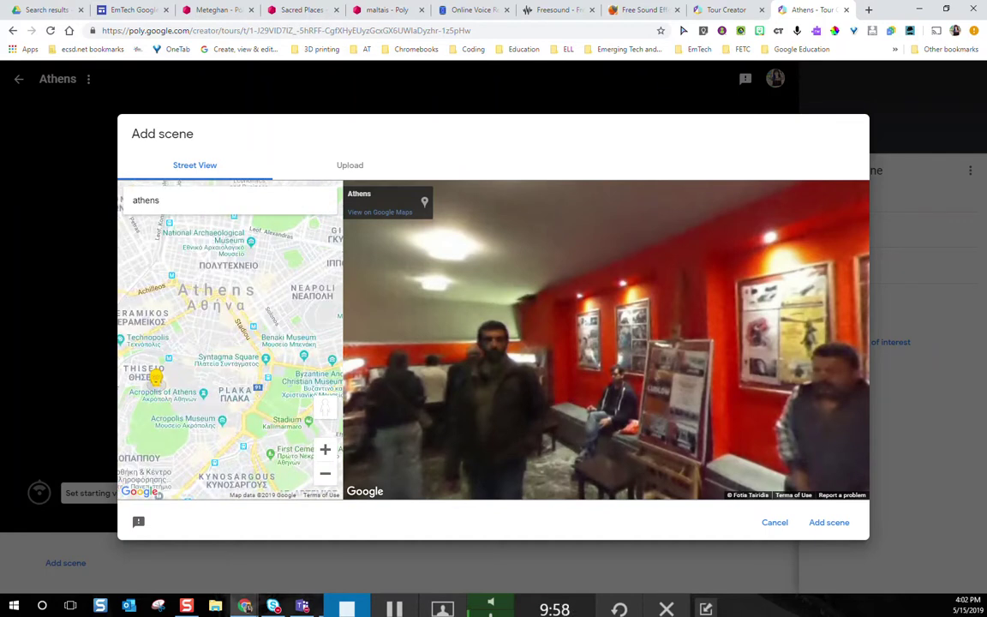
mouse_move(197, 368)
mouse_down()
mouse_move(162, 420)
mouse_move(183, 418)
mouse_move(165, 375)
mouse_move(171, 359)
mouse_move(183, 370)
mouse_up()
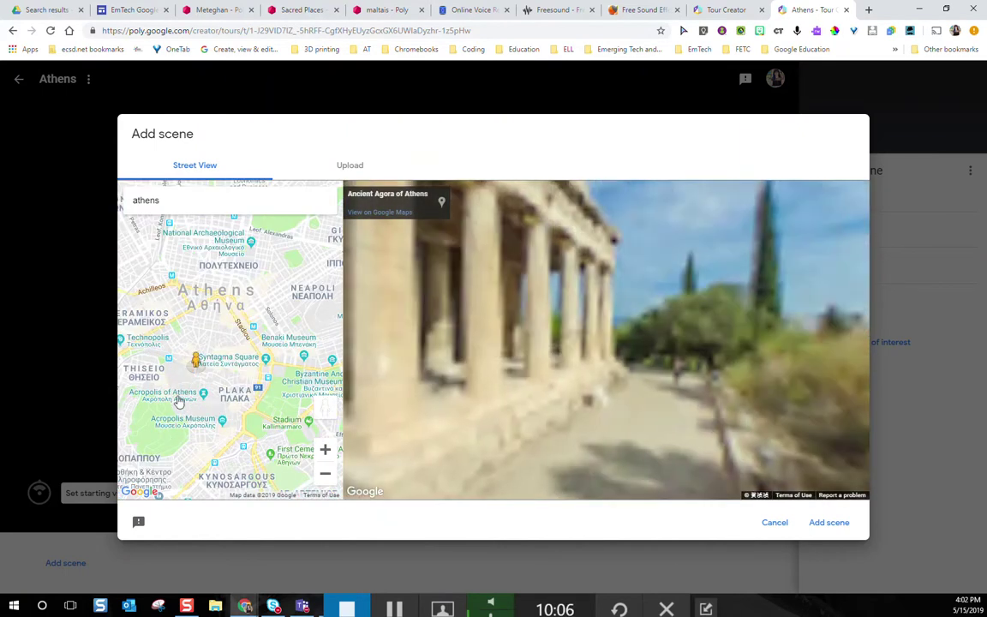
drag(203, 408, 295, 359)
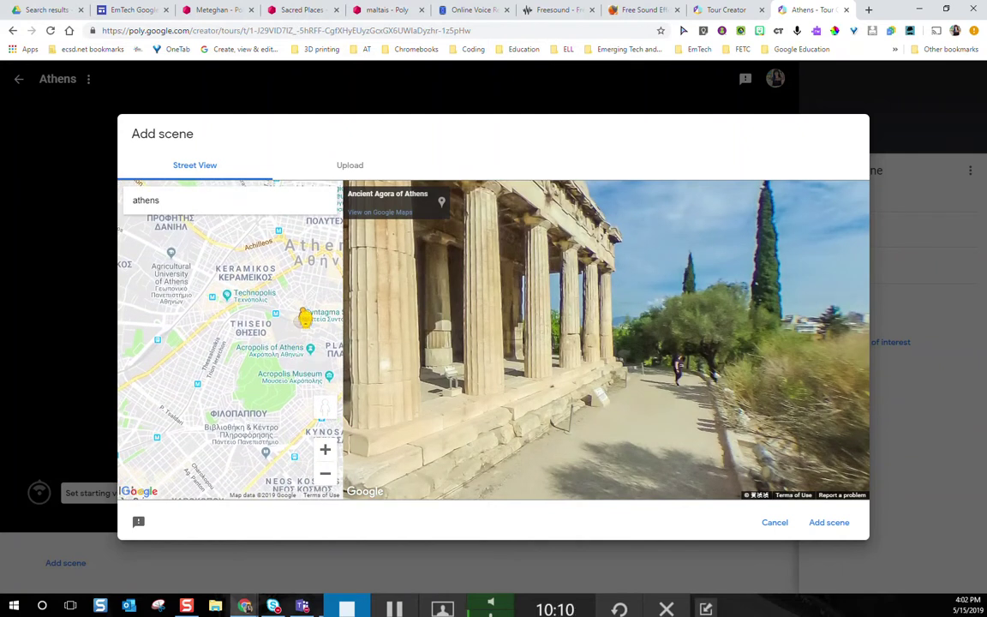
click(655, 414)
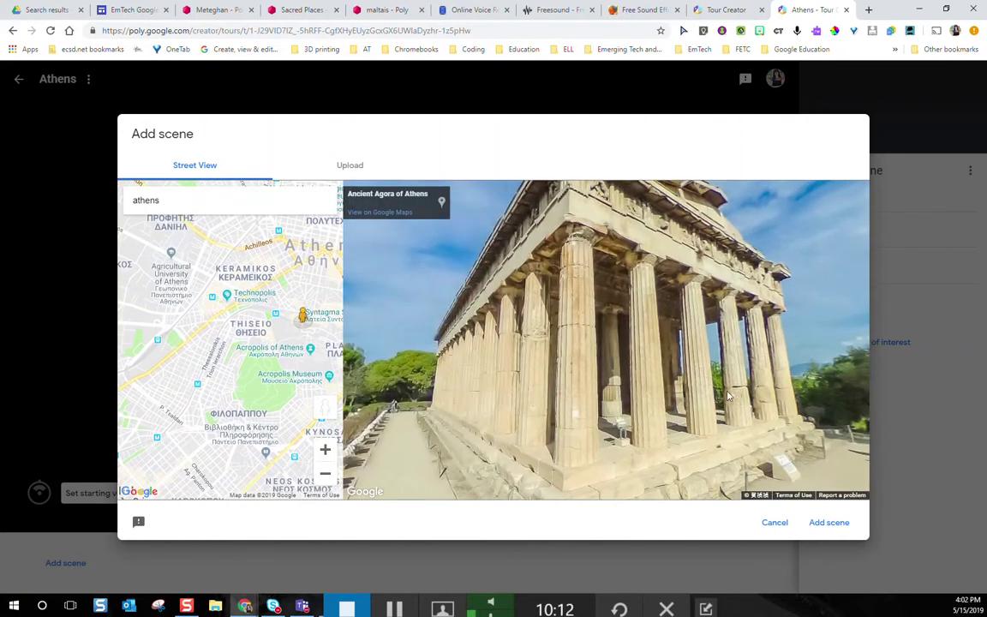
drag(529, 265, 729, 272)
drag(677, 373, 403, 299)
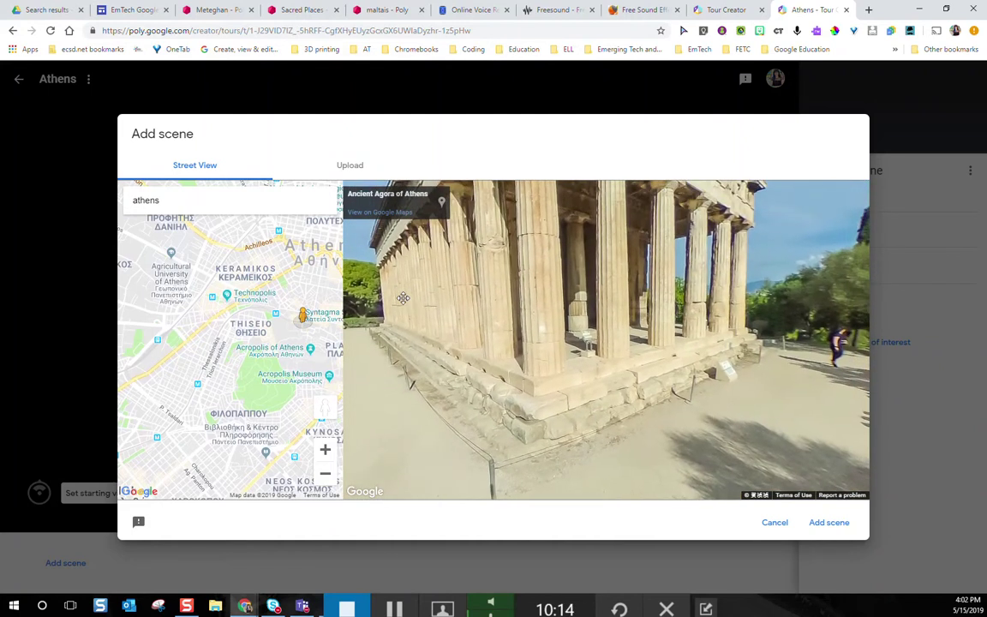
click(830, 522)
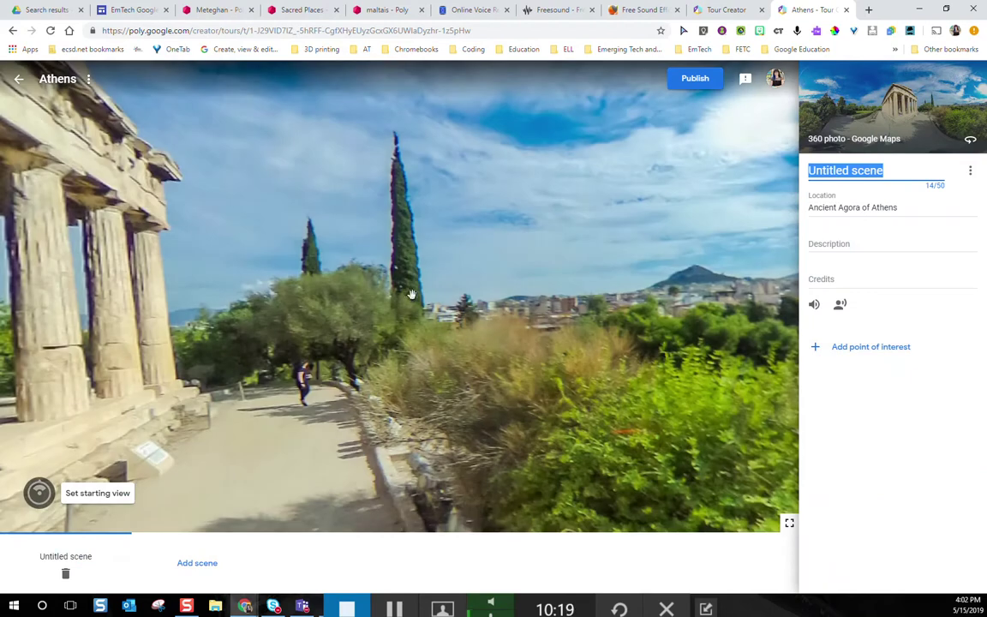
- Title the scene The Agora and save a starting view that faces the corner of the columned temple
drag(411, 294, 474, 311)
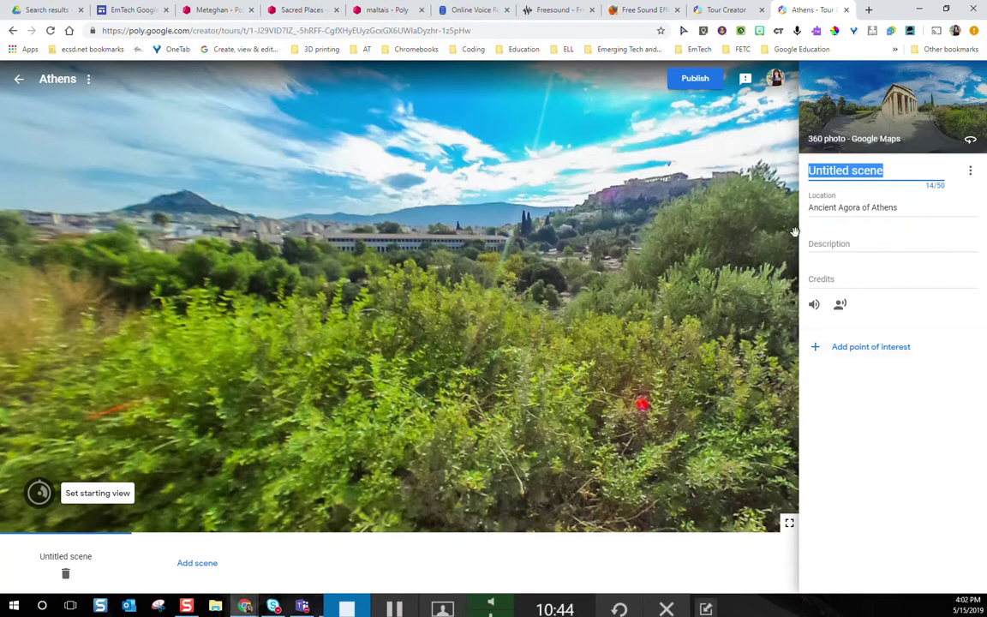
text(The Agora)
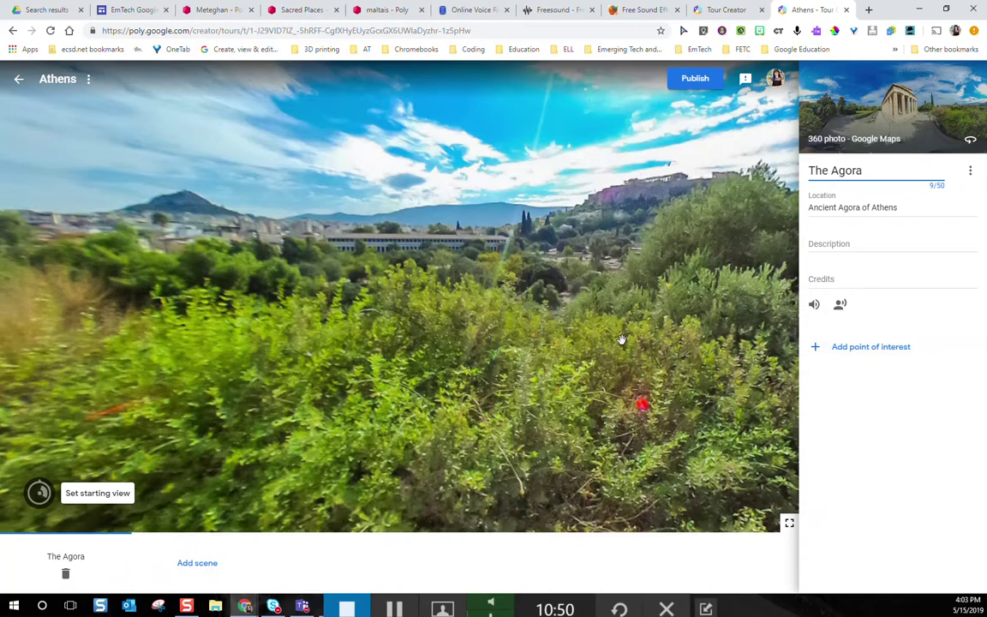
drag(531, 331, 281, 359)
click(104, 495)
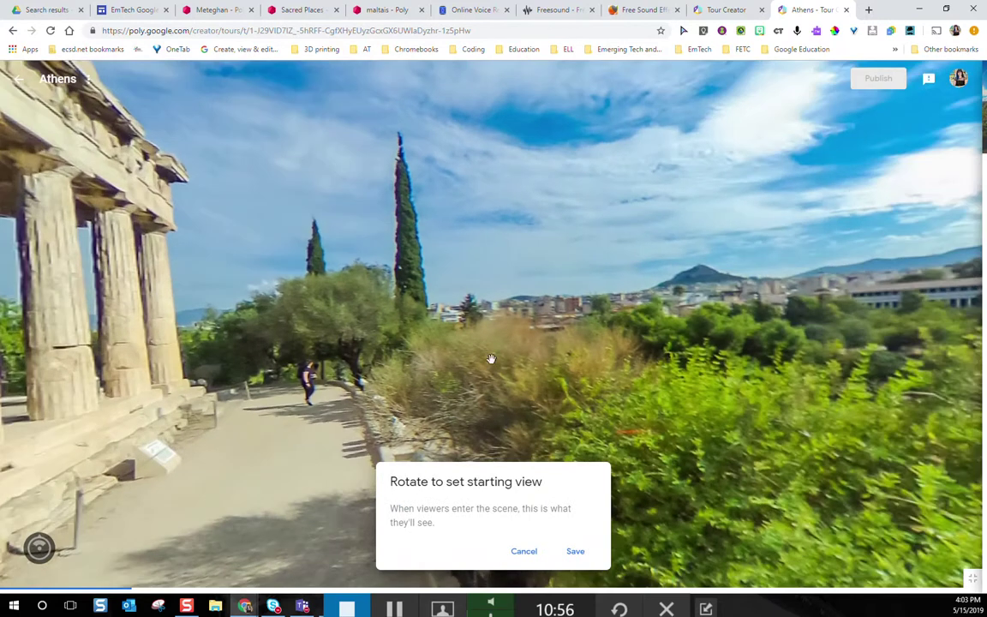
drag(347, 333, 425, 333)
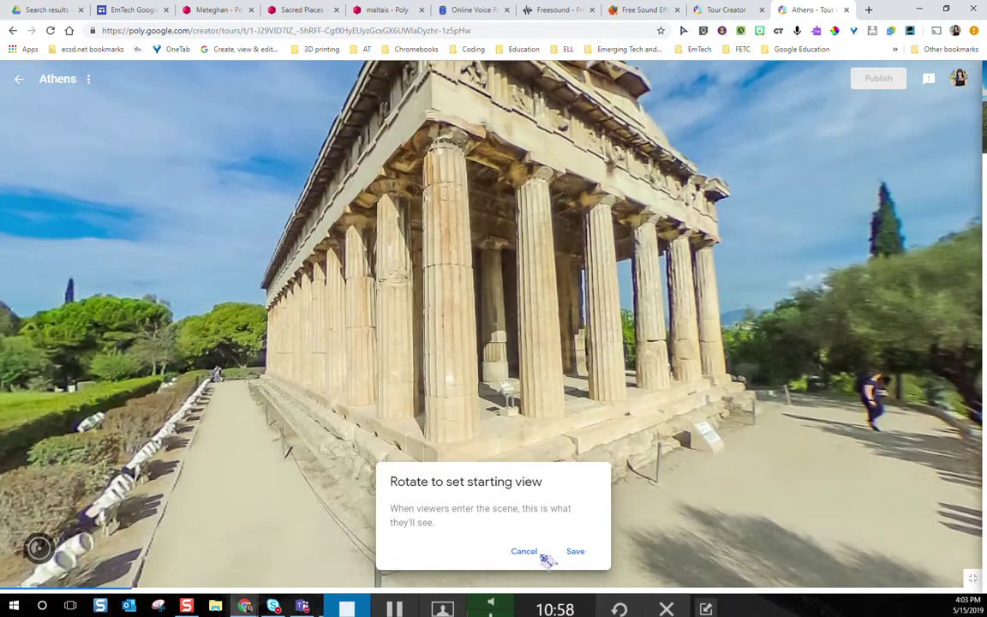
click(574, 554)
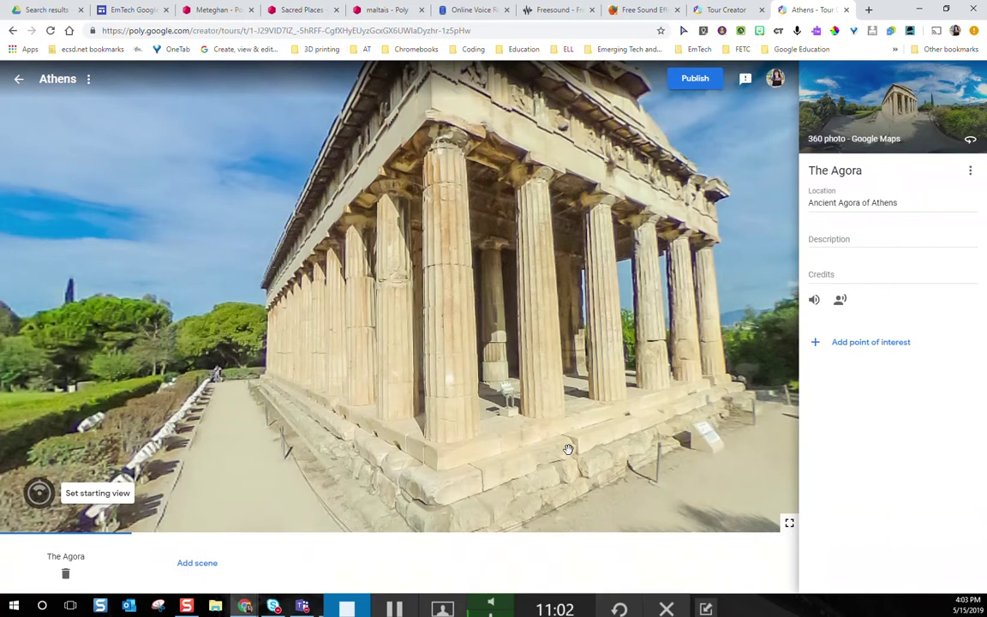
- Add a point of interest to the scene and place it on the trees beside the temple's far end
click(858, 342)
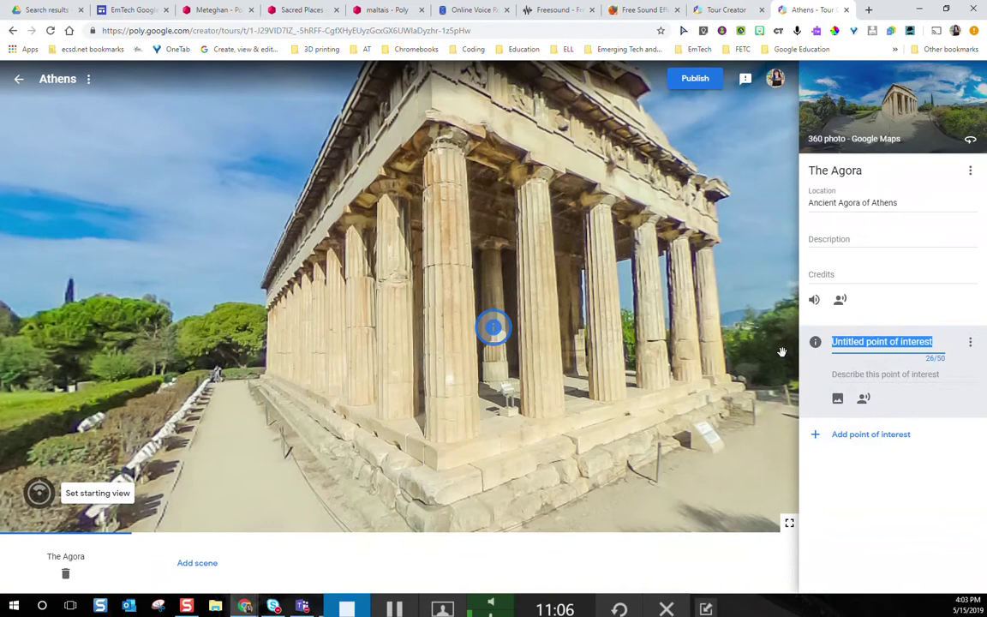
mouse_move(495, 324)
mouse_down()
mouse_move(511, 296)
mouse_move(441, 194)
mouse_move(291, 285)
mouse_move(258, 333)
mouse_move(275, 343)
mouse_up()
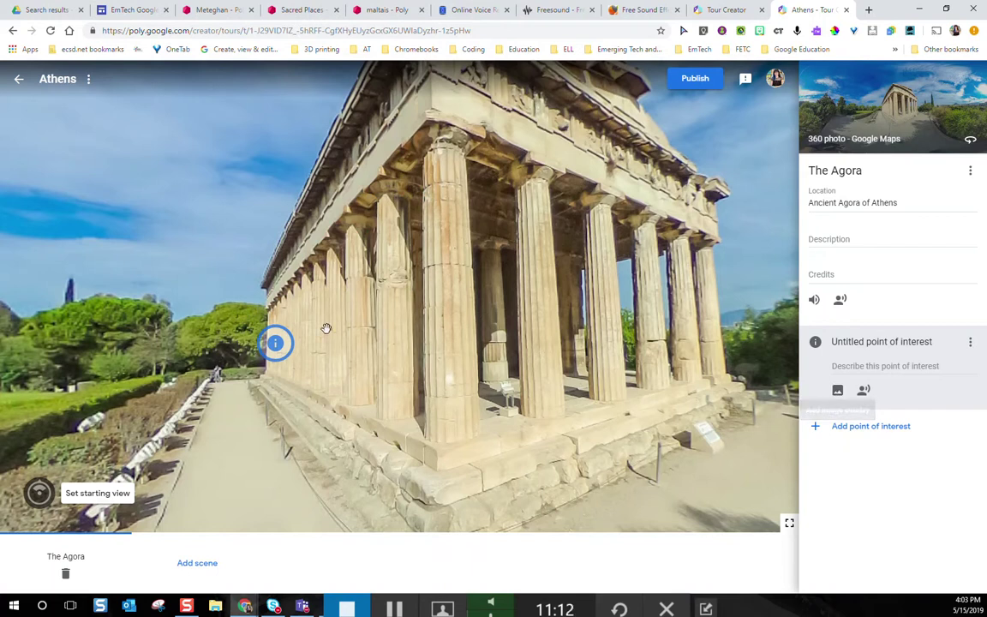
drag(275, 342, 236, 351)
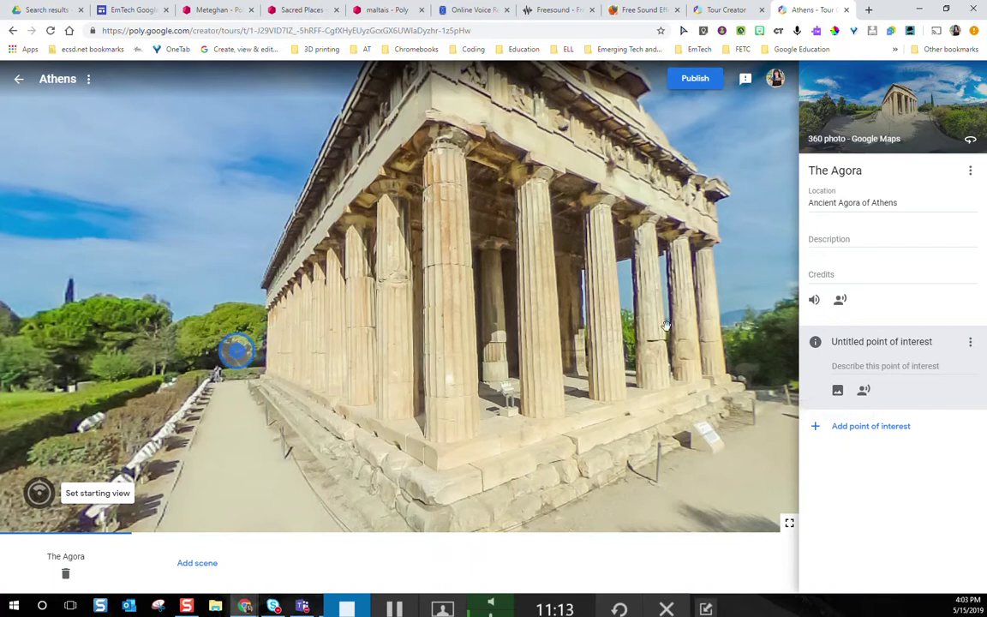
- Move the point of interest onto the capital of the temple's corner column and open its title for editing
click(838, 365)
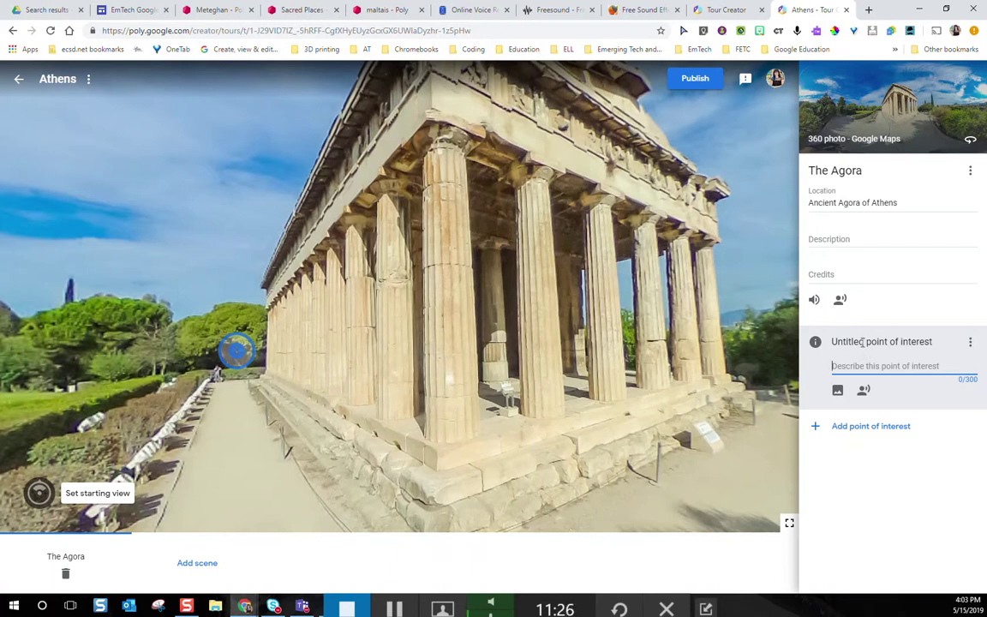
click(863, 342)
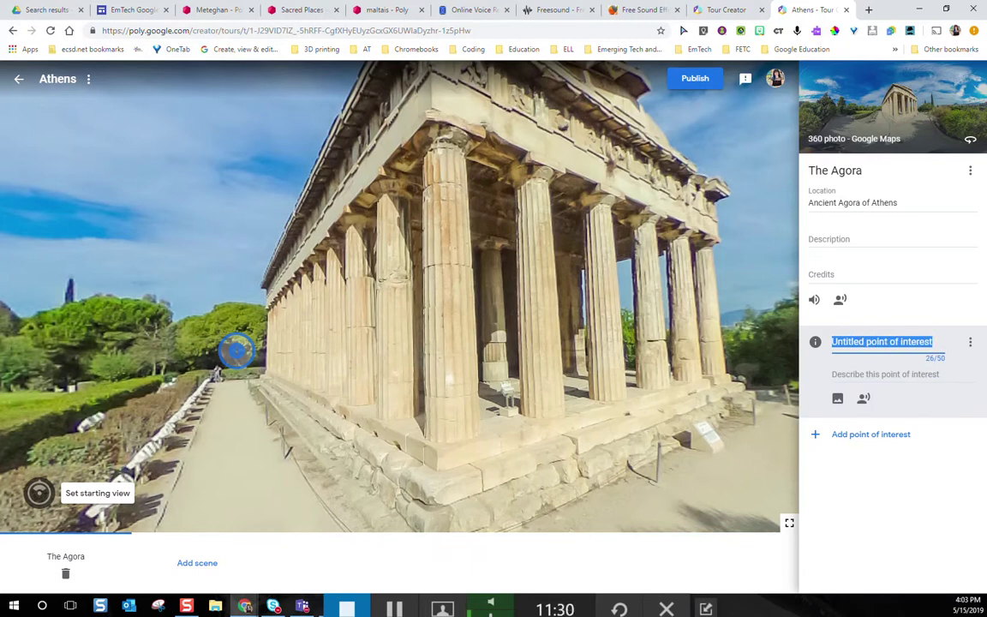
mouse_move(237, 348)
mouse_down()
mouse_move(464, 139)
mouse_move(445, 145)
mouse_up()
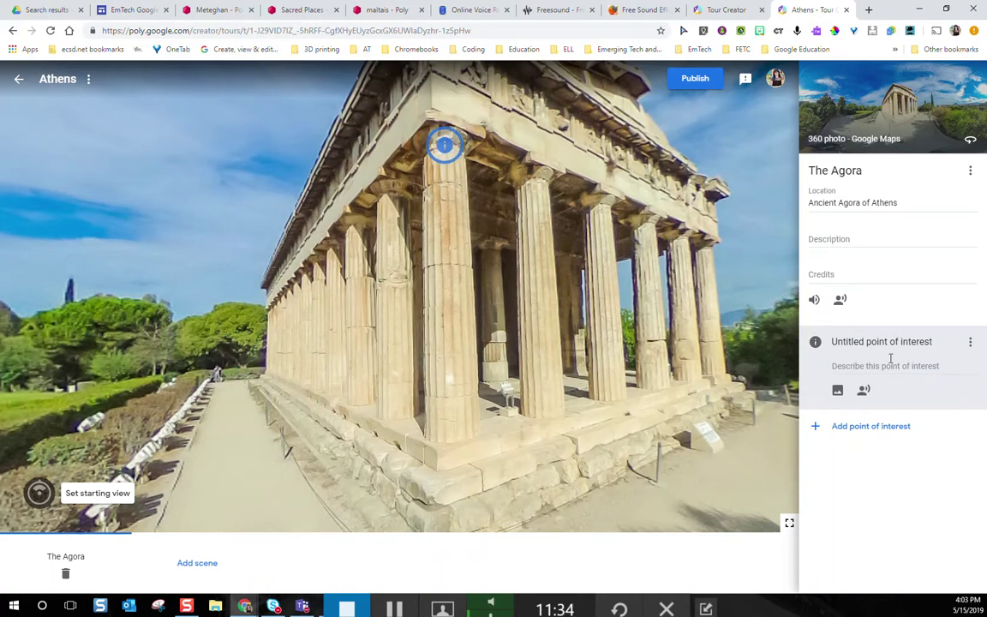
click(870, 341)
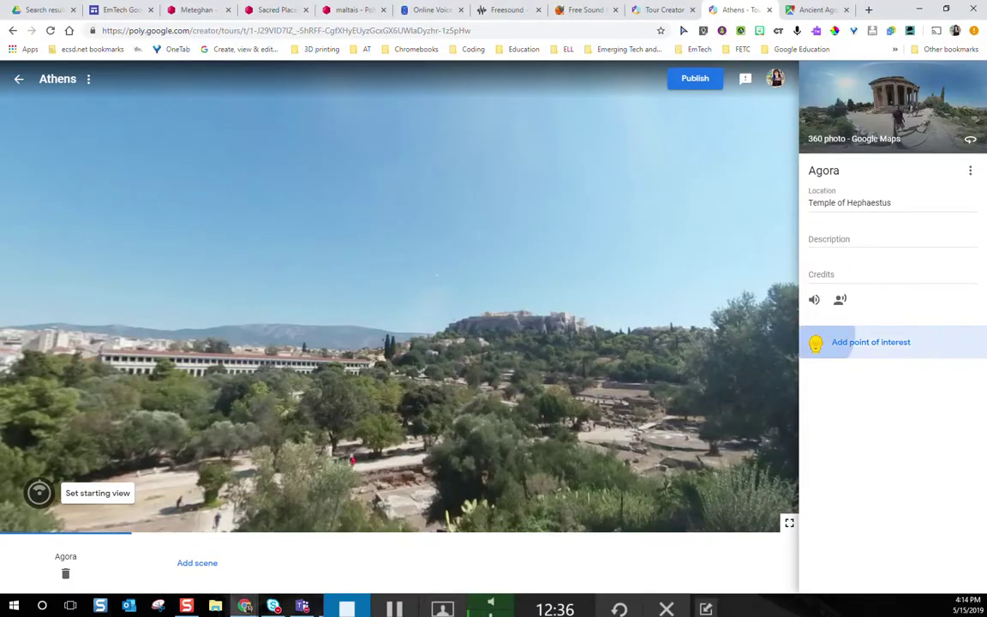
- Add a point of interest to the Agora scene and place it on the excavated clearing beside the large trees, below the Acropolis
click(815, 343)
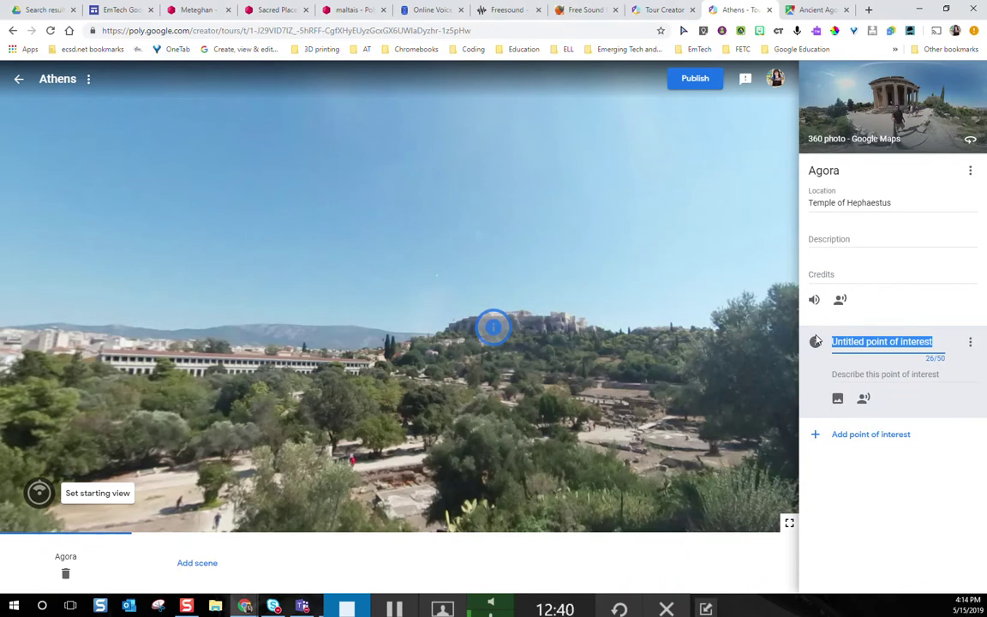
mouse_move(494, 327)
mouse_down()
mouse_move(518, 311)
mouse_move(517, 293)
mouse_move(516, 331)
mouse_up()
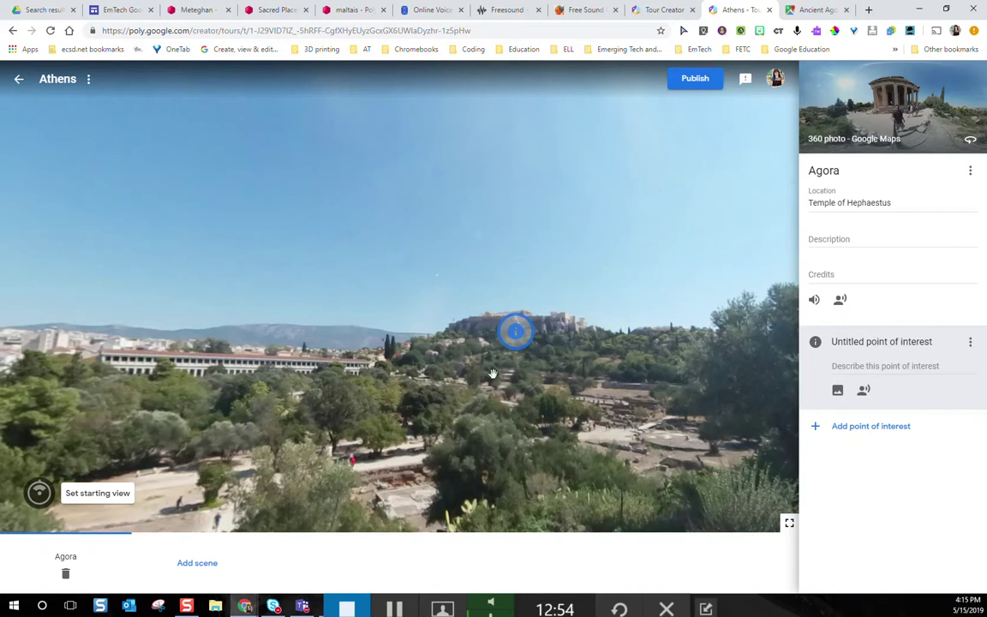
drag(515, 331, 666, 428)
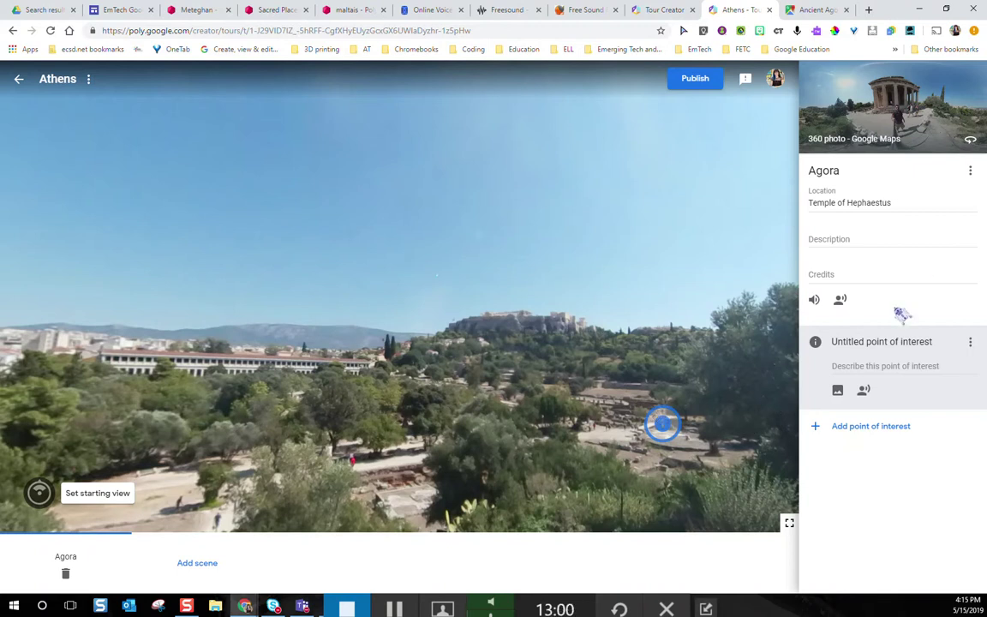
- Title the point of interest The Council of 500 and open its description for editing
click(882, 342)
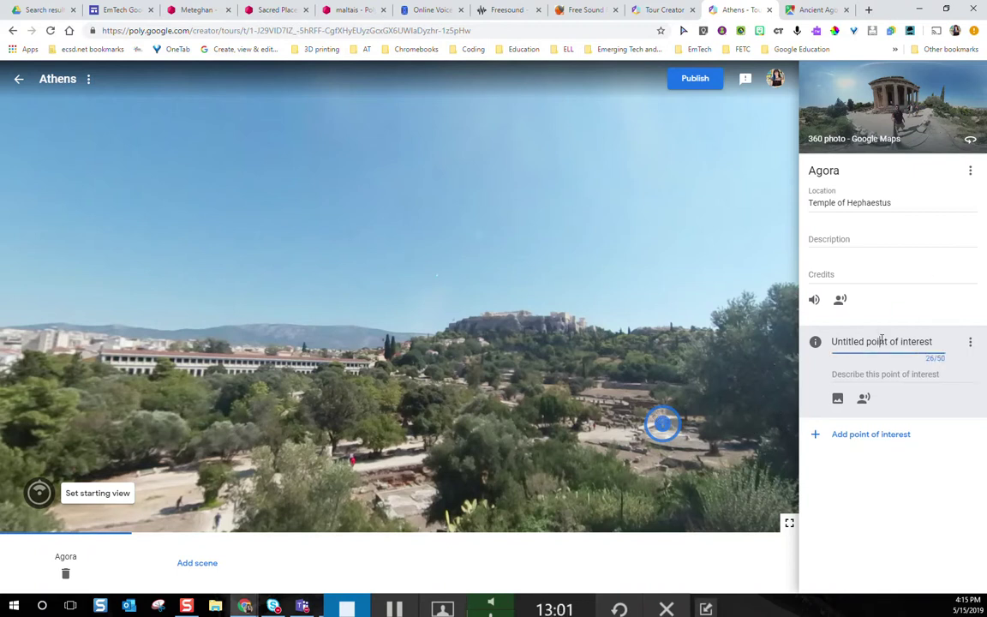
triple_click(933, 340)
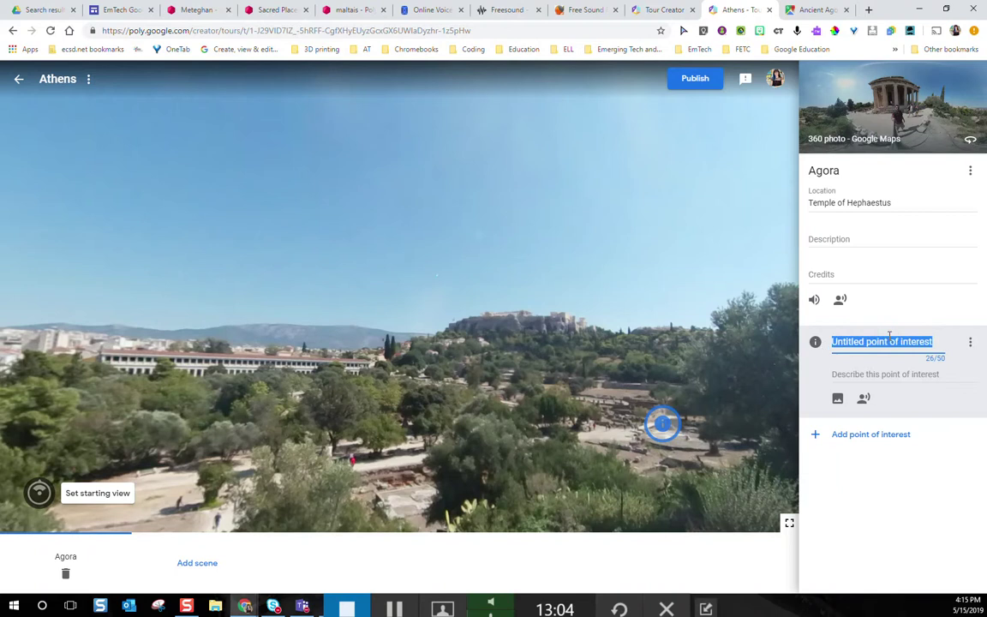
text(The Council)
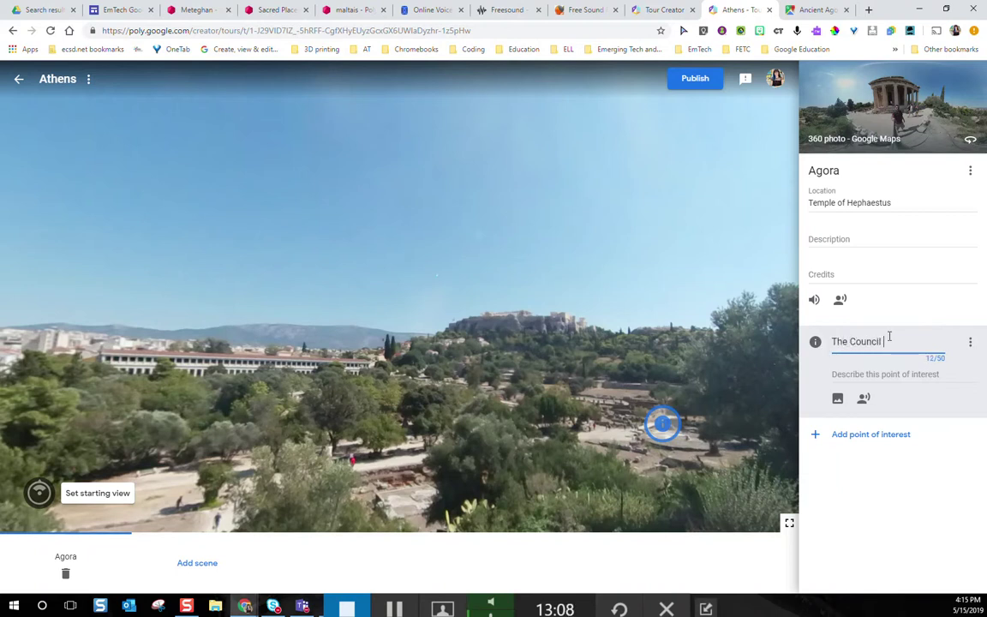
text( of 500)
click(901, 373)
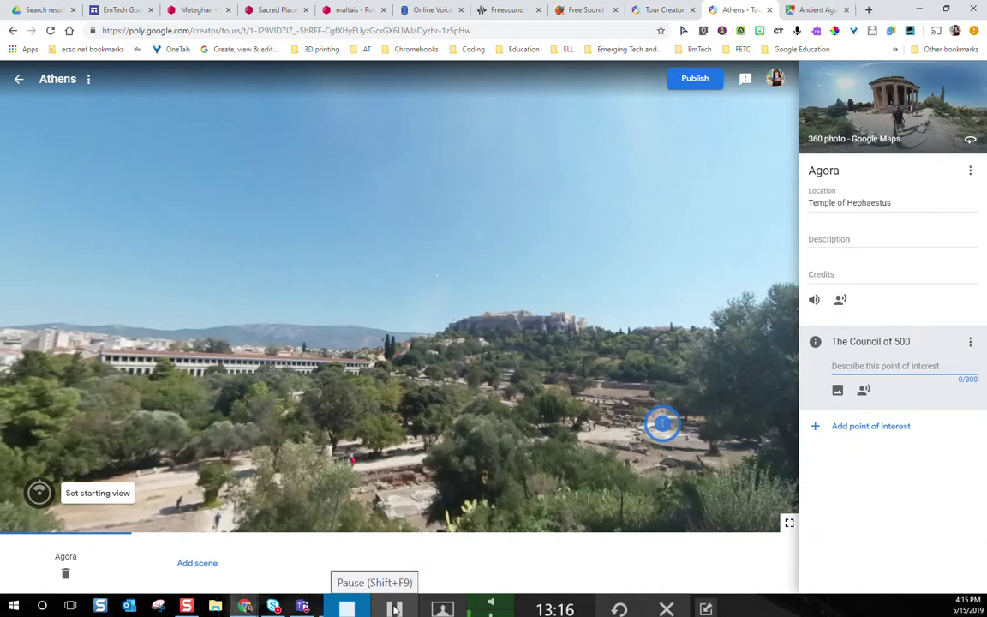
click(395, 609)
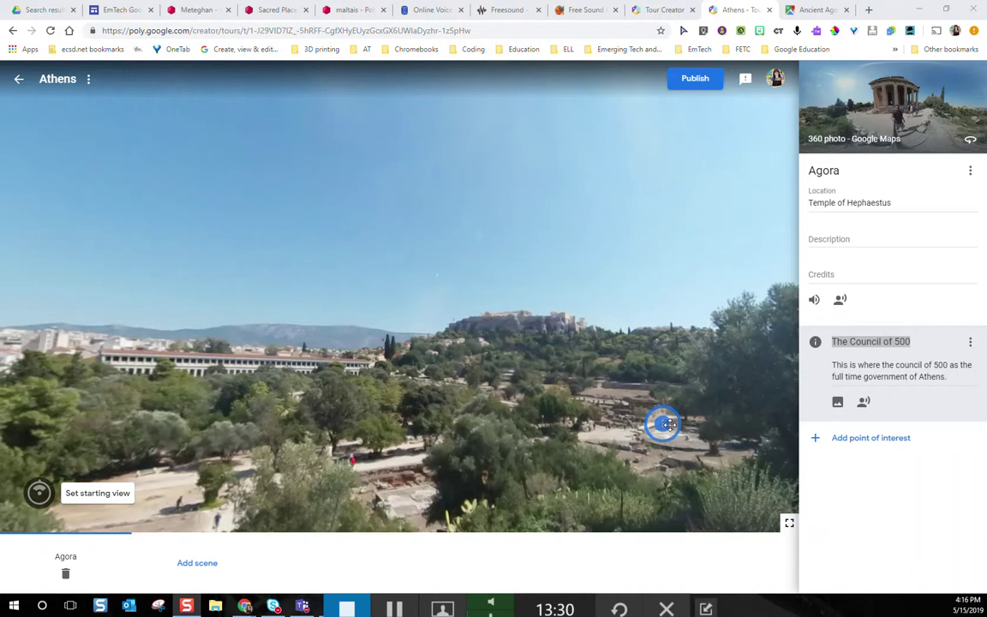
- Add the council image file as an image overlay to The Council of 500 point of interest
click(838, 403)
click(494, 343)
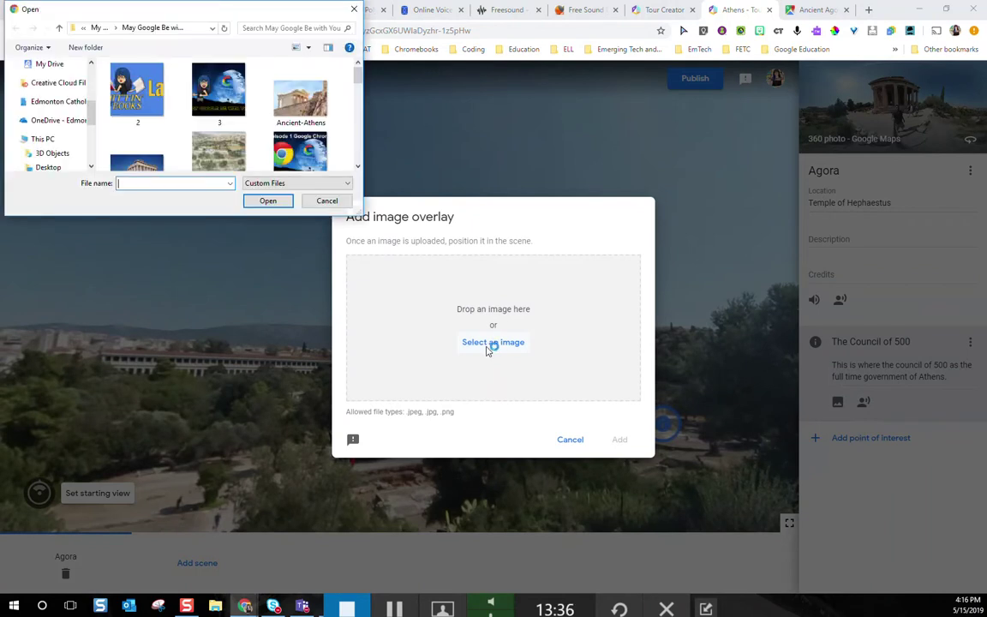
click(218, 154)
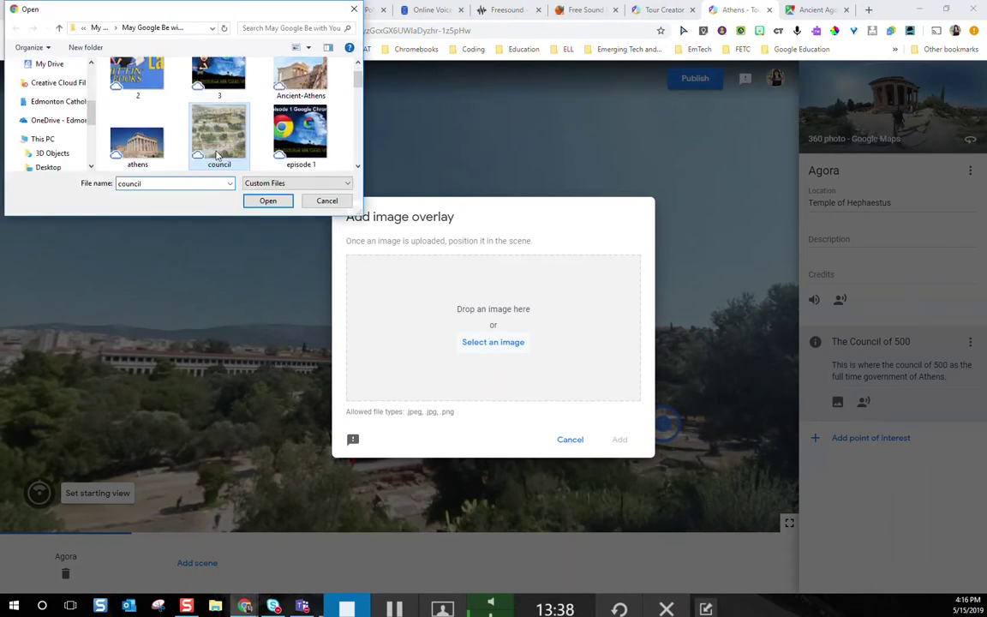
click(267, 201)
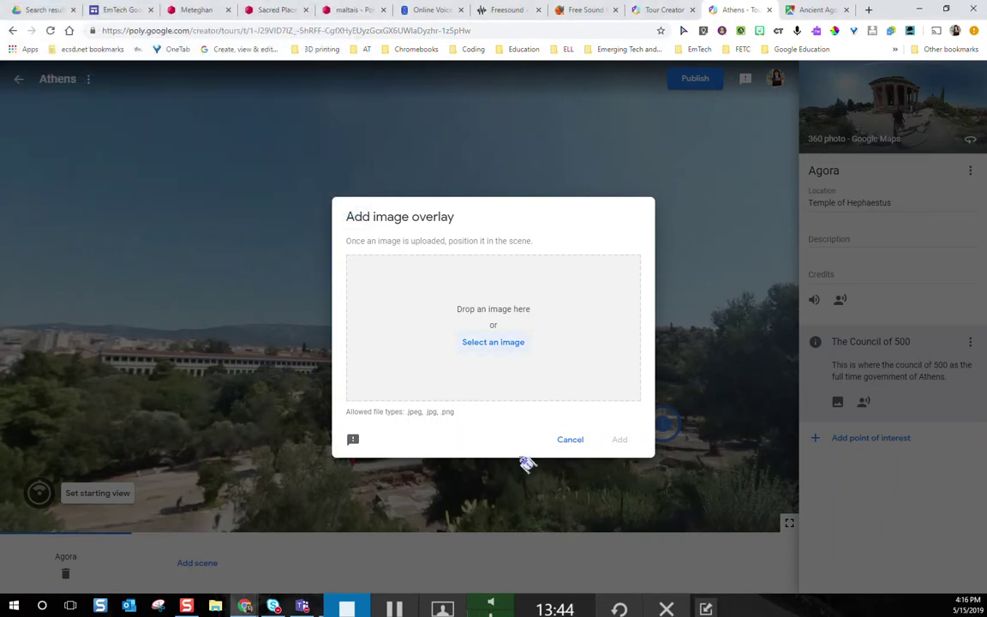
click(622, 439)
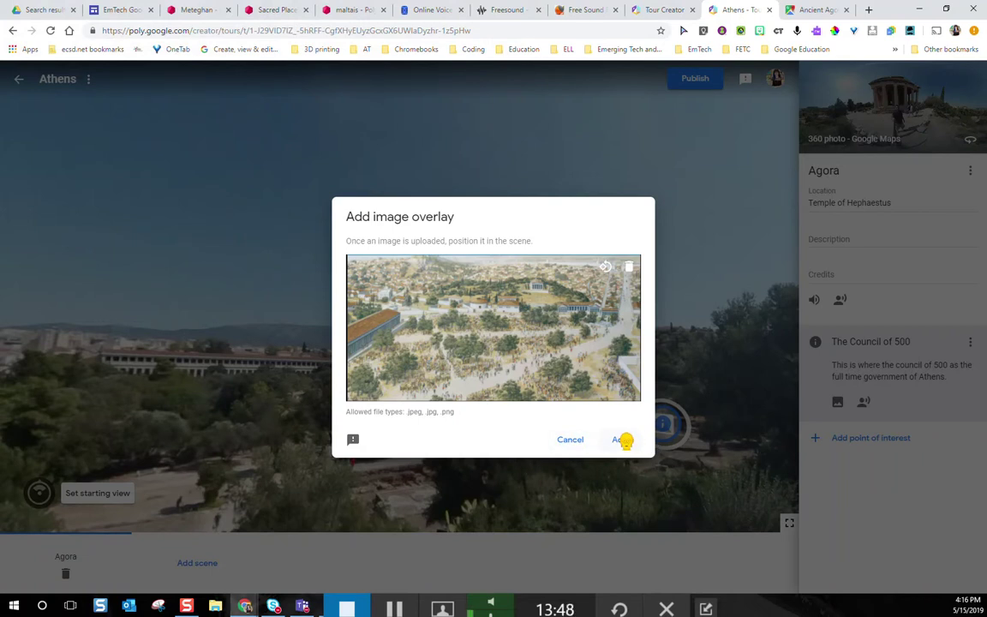
click(620, 439)
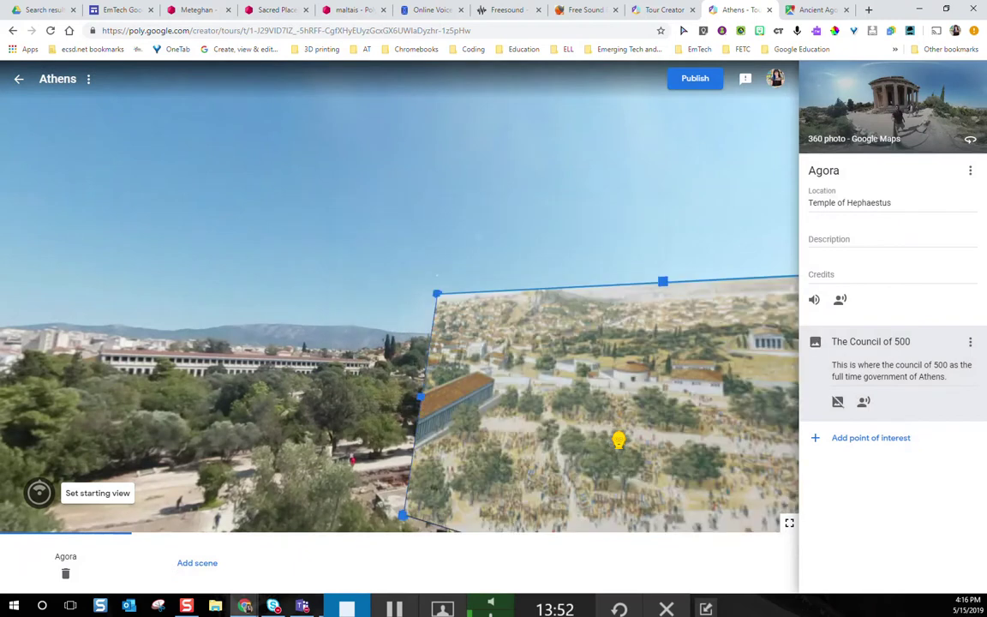
- Shrink the council image overlay and position it over the excavated clearing below the Acropolis
drag(321, 340, 281, 307)
mouse_move(166, 309)
mouse_down()
mouse_move(81, 314)
mouse_move(167, 292)
mouse_up()
click(556, 395)
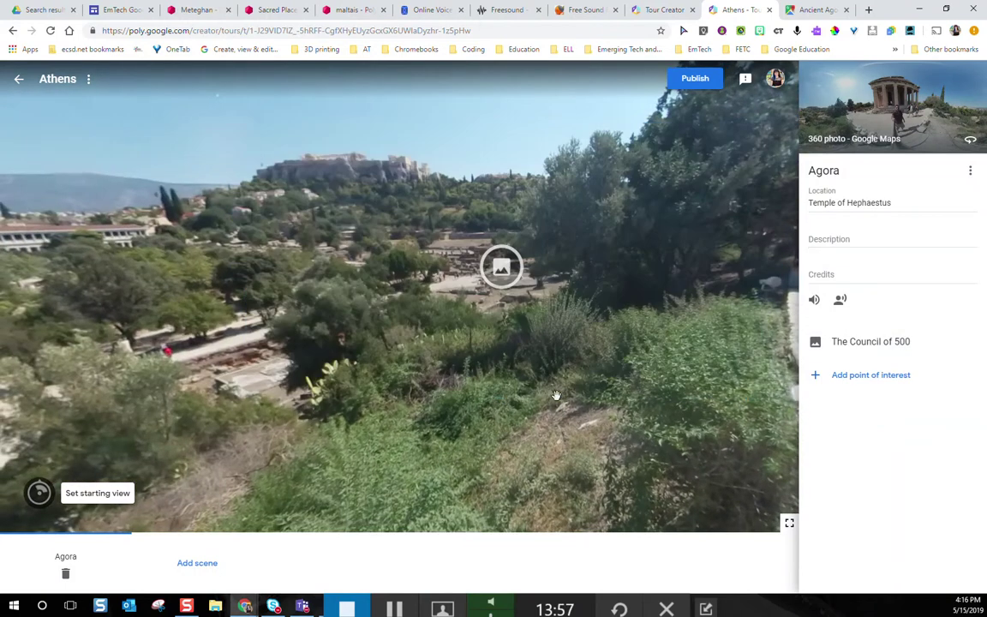
click(504, 268)
drag(752, 399, 640, 336)
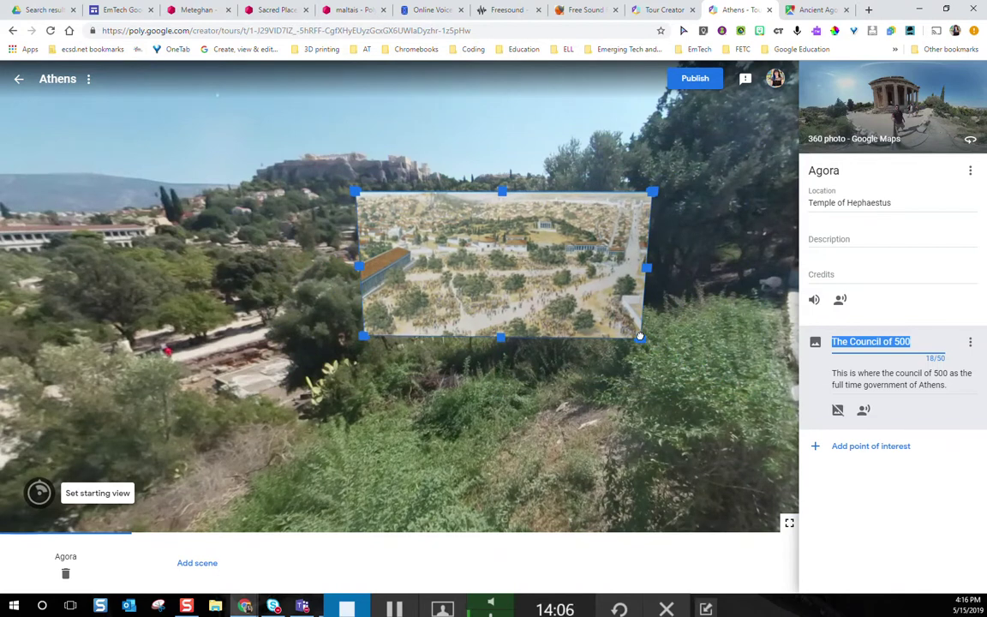
drag(641, 336, 627, 329)
drag(554, 289, 552, 314)
- Preview how the council image overlay hides and reappears by deselecting and reselecting The Council of 500 point of interest
click(461, 434)
click(508, 294)
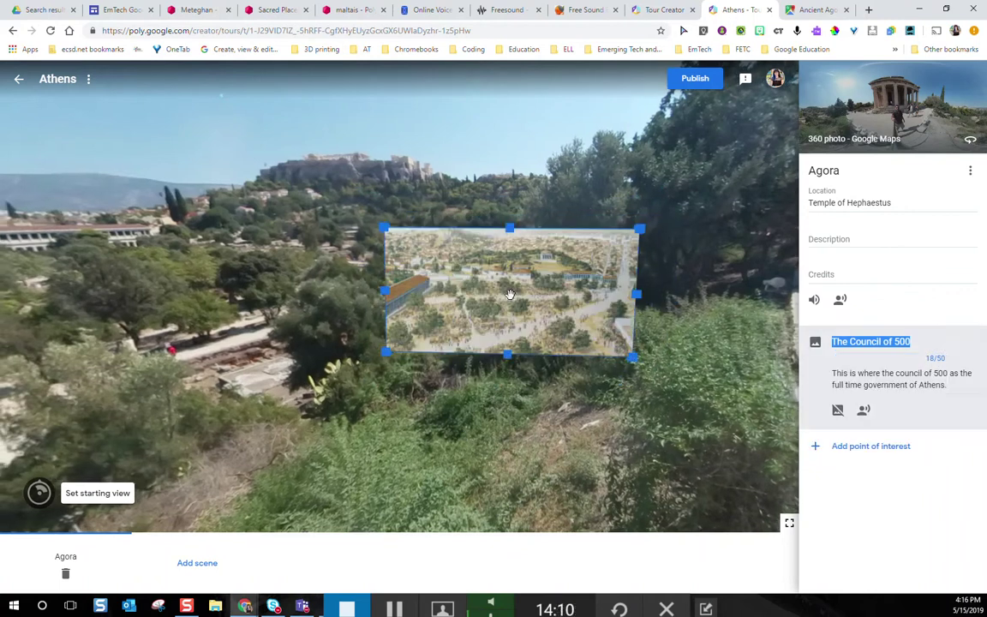
click(638, 438)
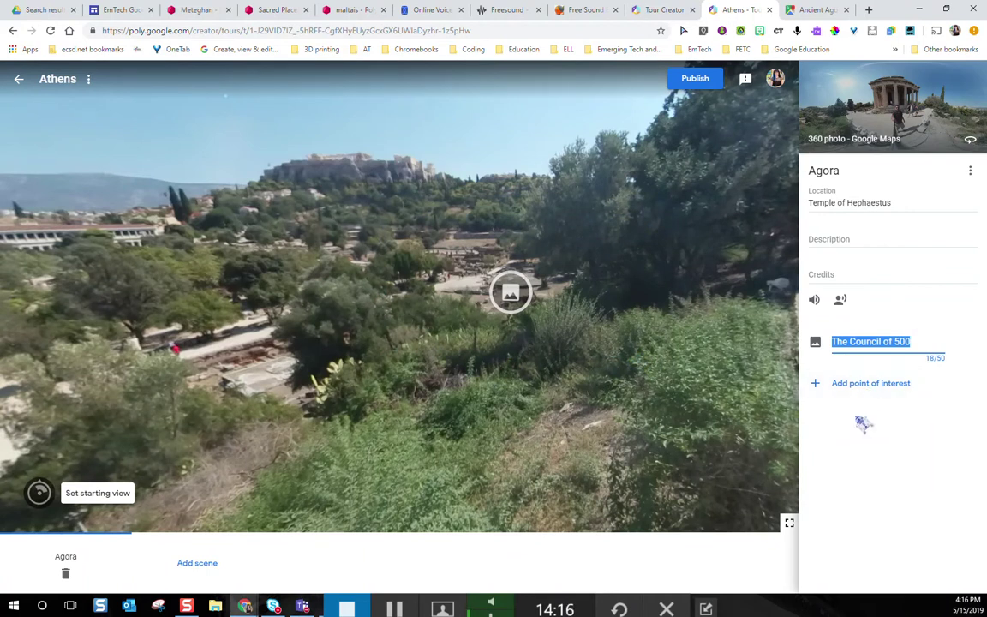
click(857, 393)
click(857, 342)
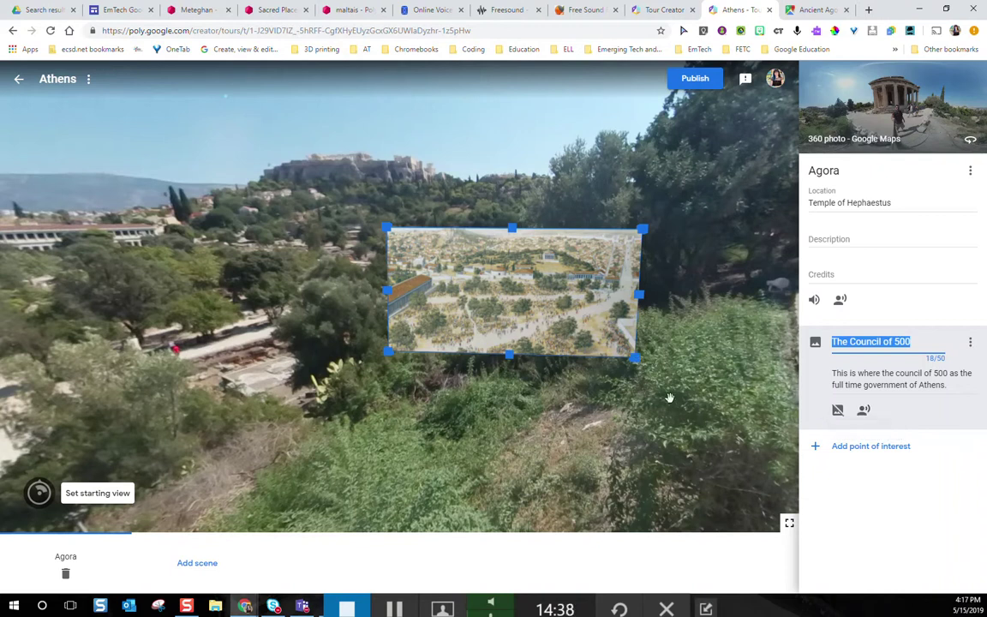
- Switch to the online Voice Recorder and record a spoken narration of about 13 seconds
click(431, 10)
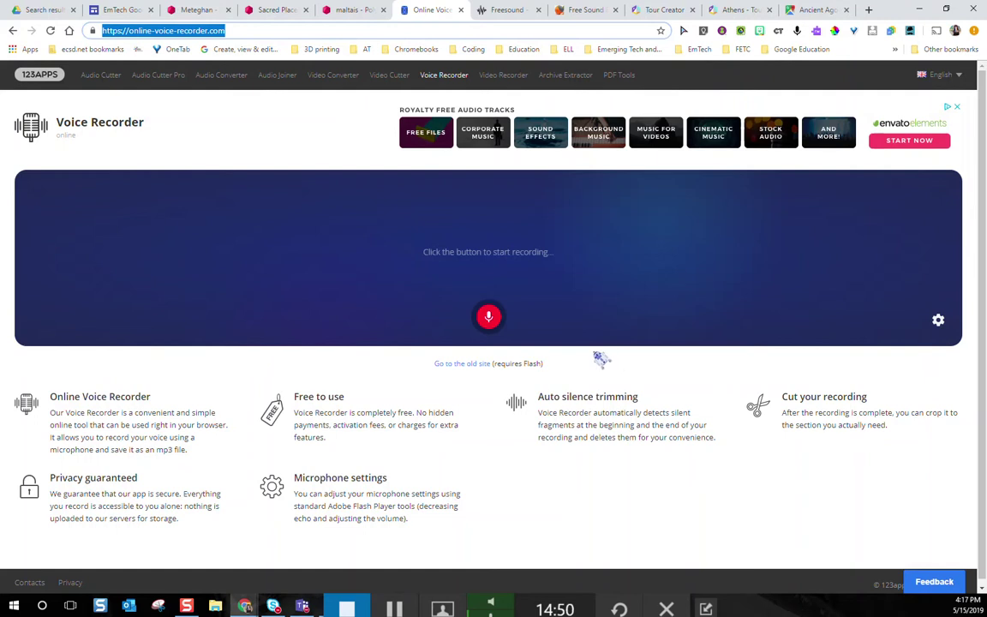
click(489, 318)
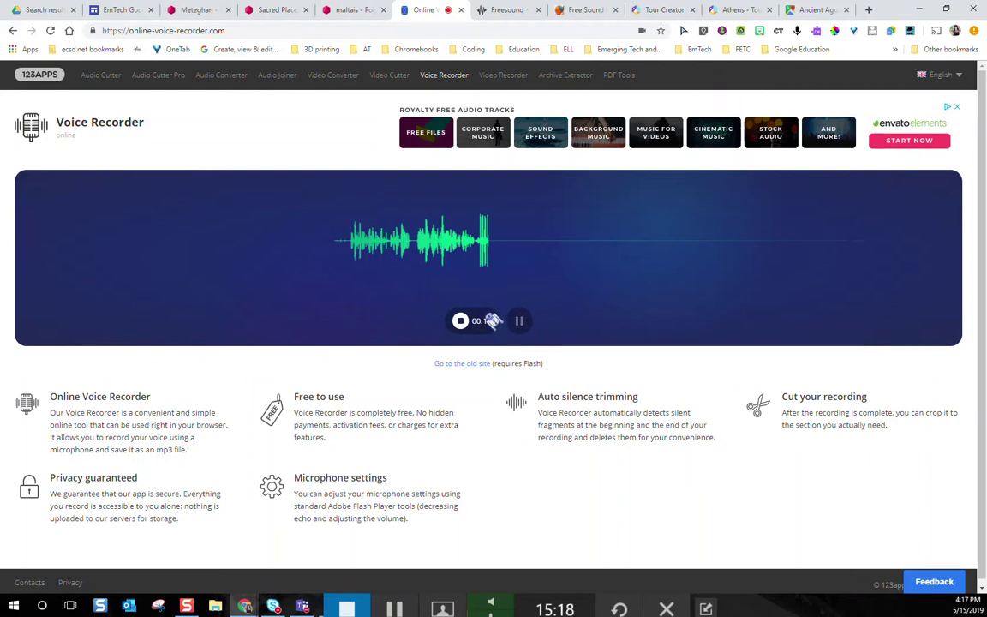
click(460, 321)
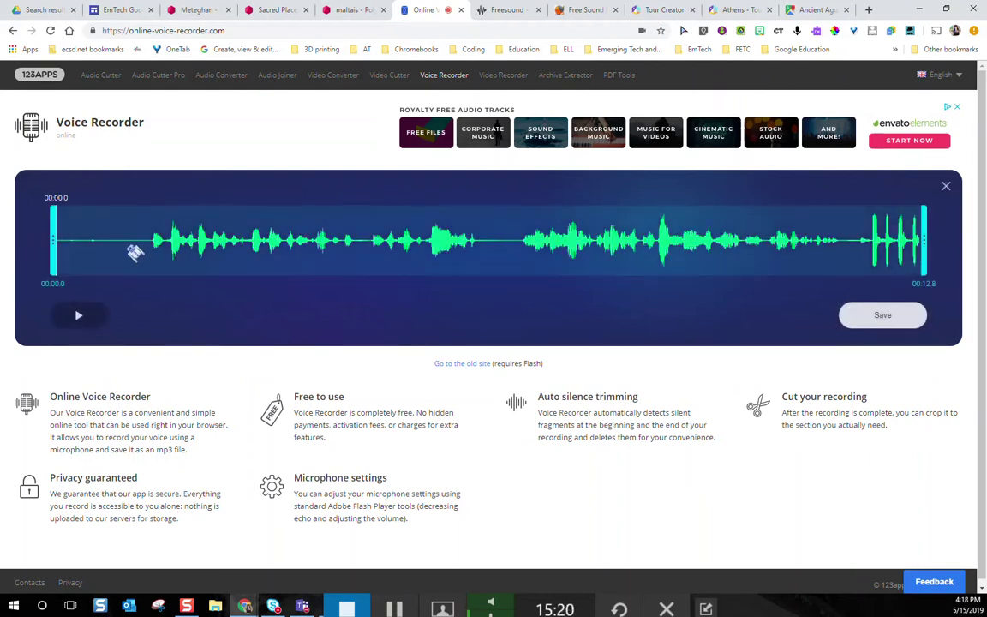
- Trim the recording to run from 00:01.4 to 00:11.6 and save it as an MP3 named council of 500
drag(49, 213, 149, 214)
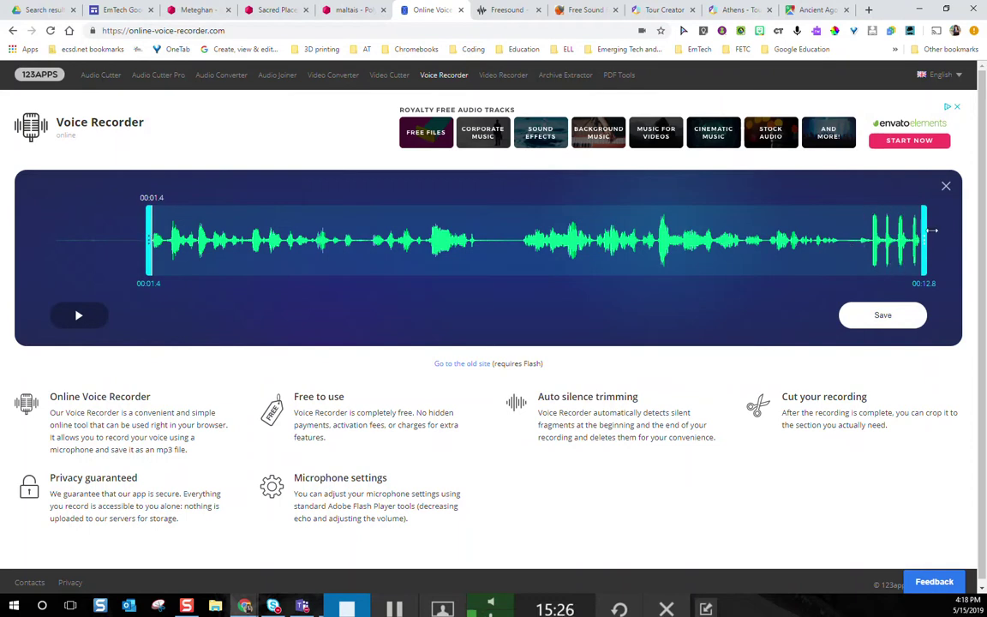
drag(938, 241, 846, 238)
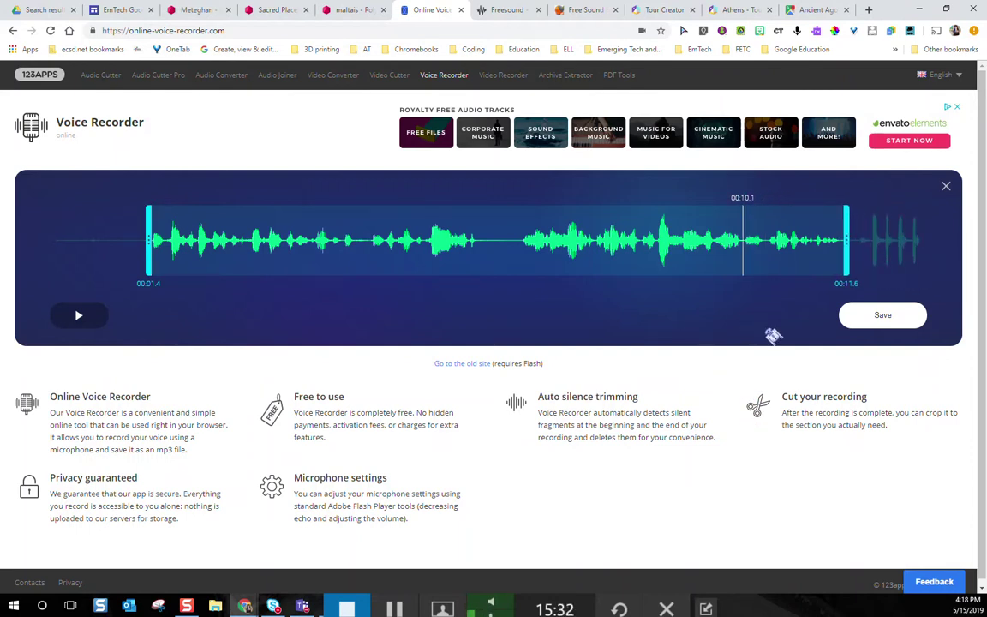
click(887, 315)
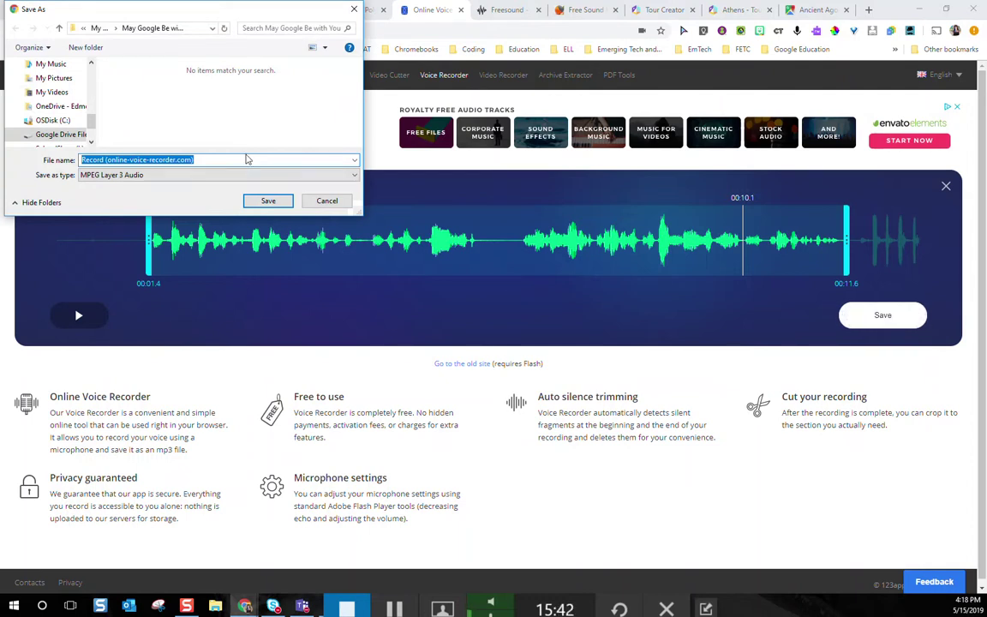
text(co)
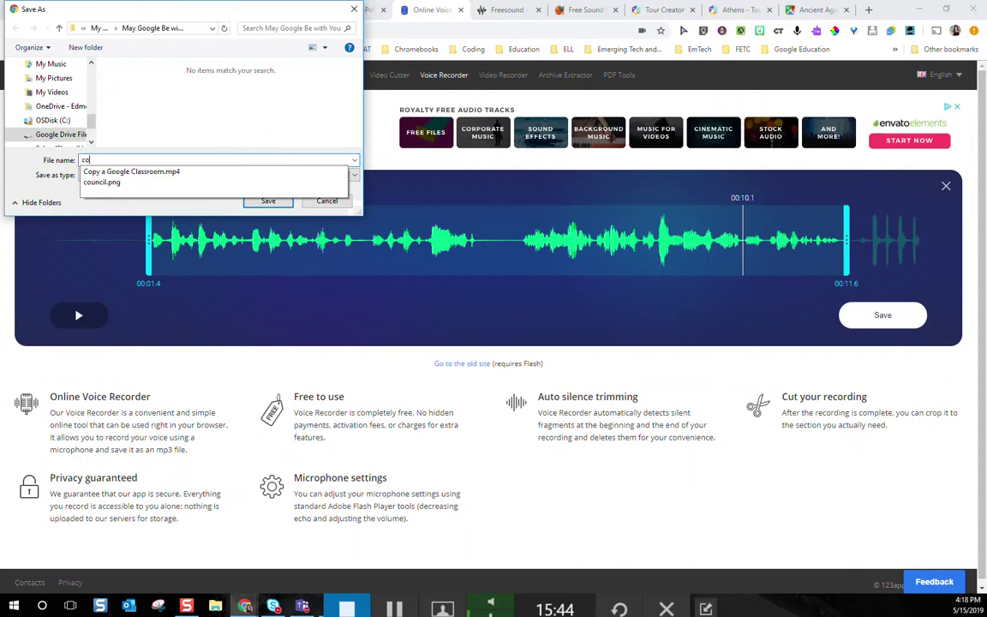
text(uncil )
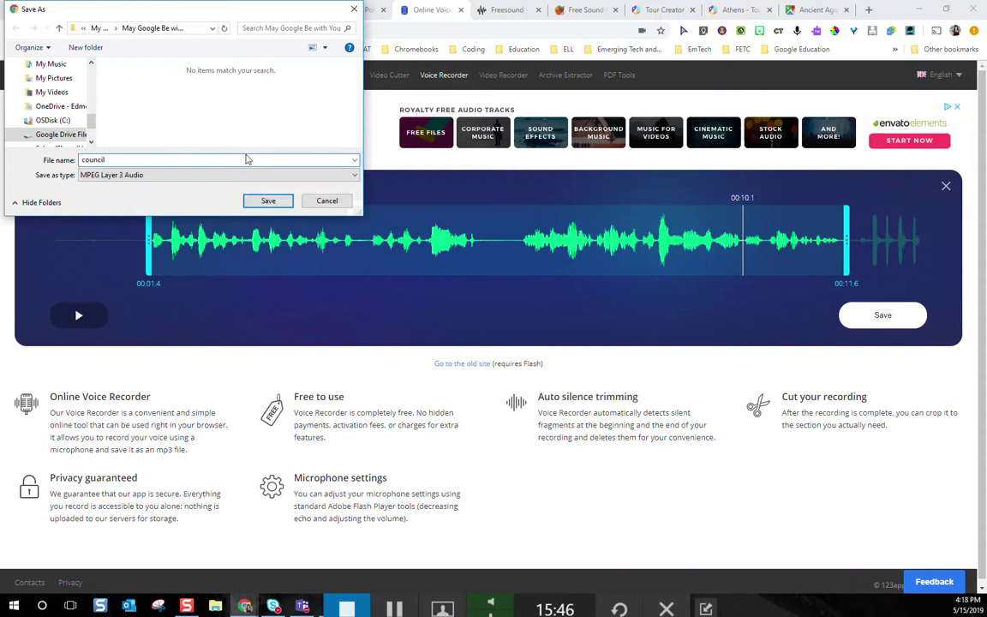
text(of 500)
click(268, 200)
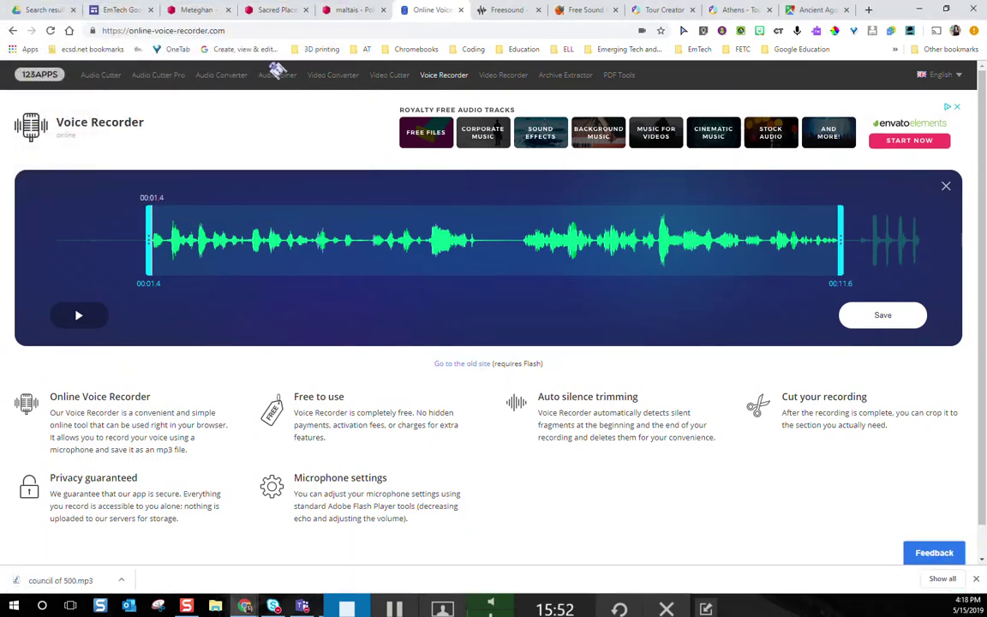
- Return to the Athens tour in Tour Creator and add council of 500.mp3 as narration for The Council of 500 point of interest
click(737, 11)
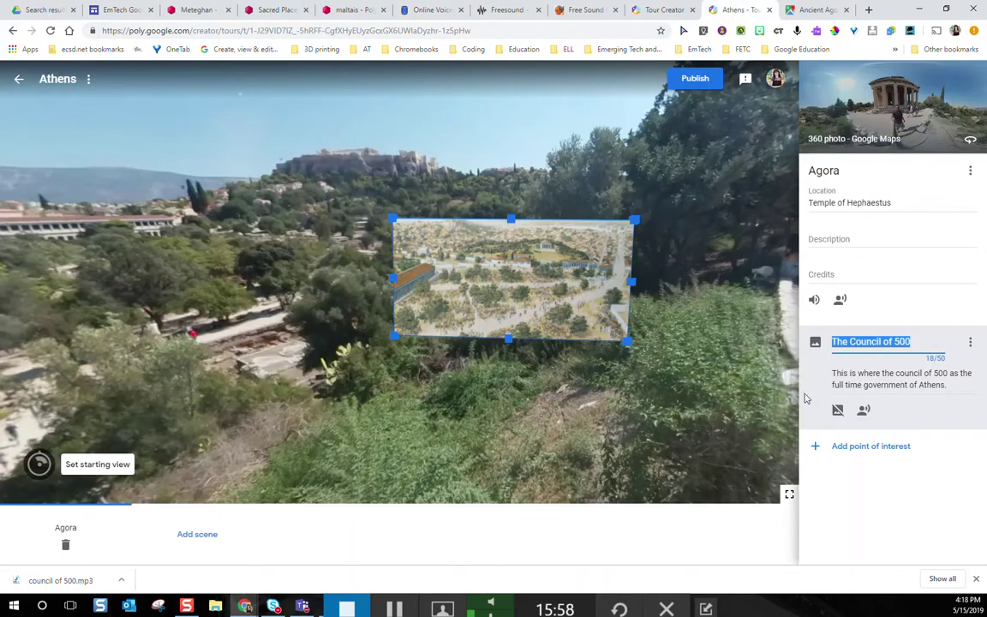
click(865, 410)
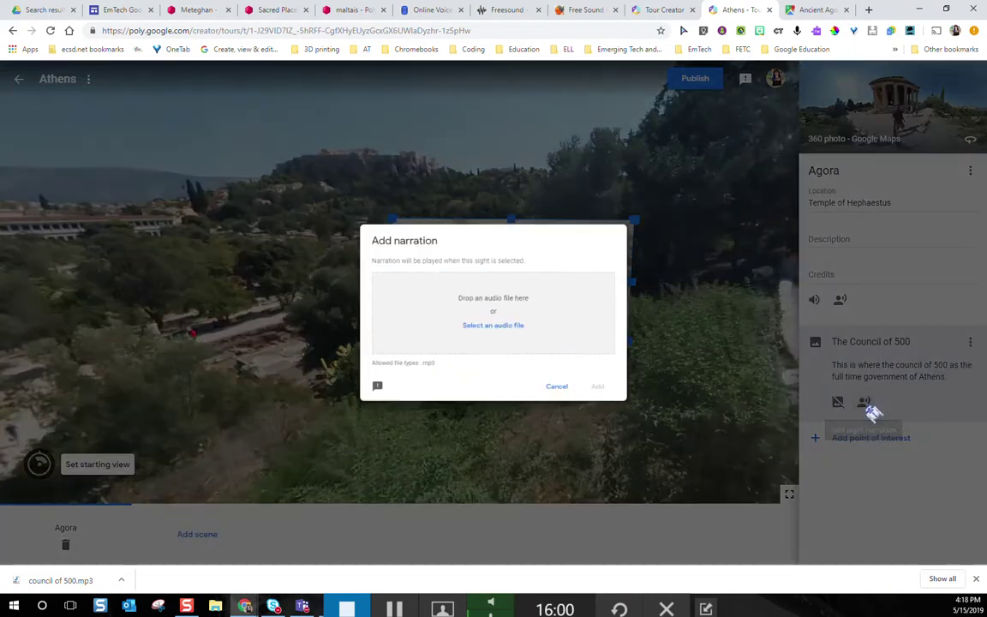
click(485, 330)
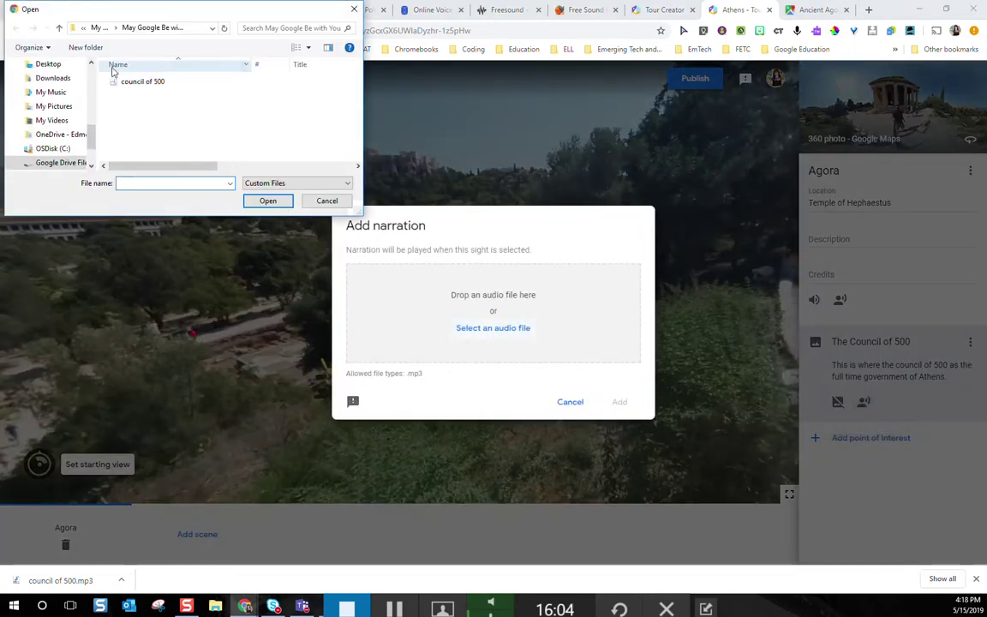
click(133, 82)
click(267, 201)
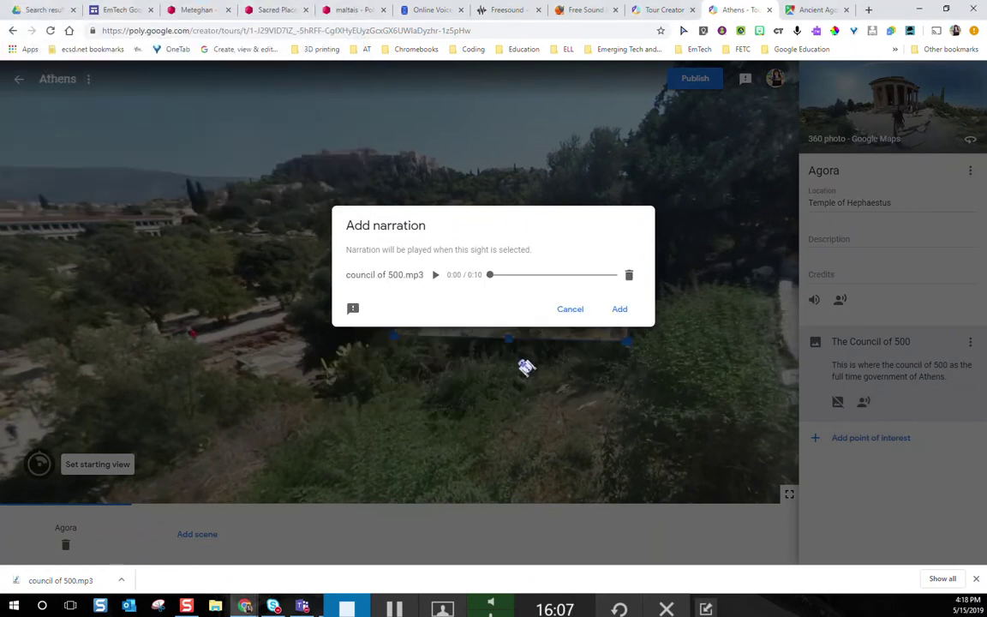
click(435, 275)
click(436, 275)
click(620, 309)
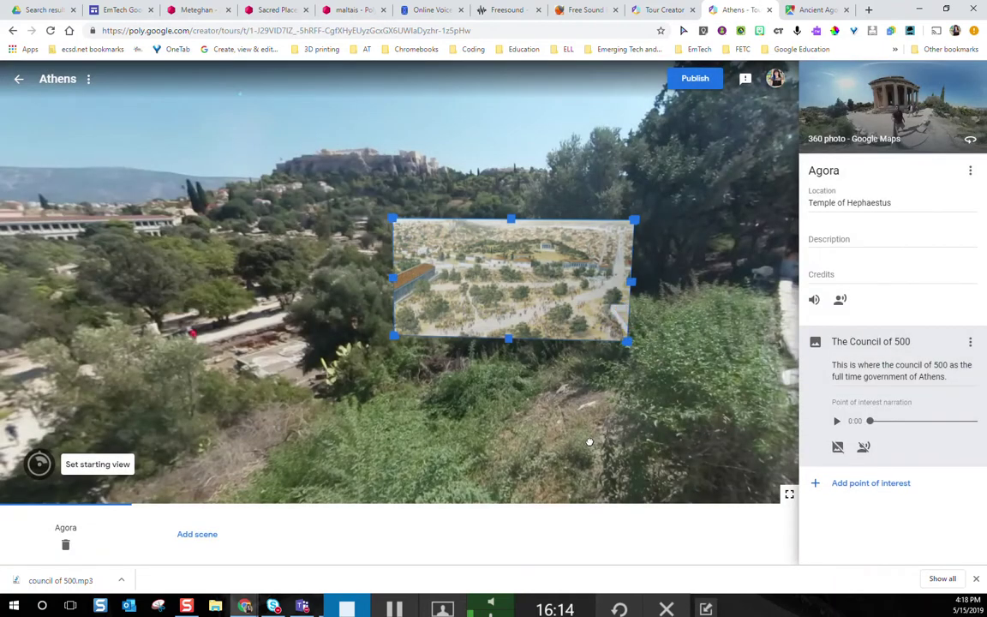
- Check the narrated point of interest in the Agora scene by closing, reopening and closing it again
click(590, 441)
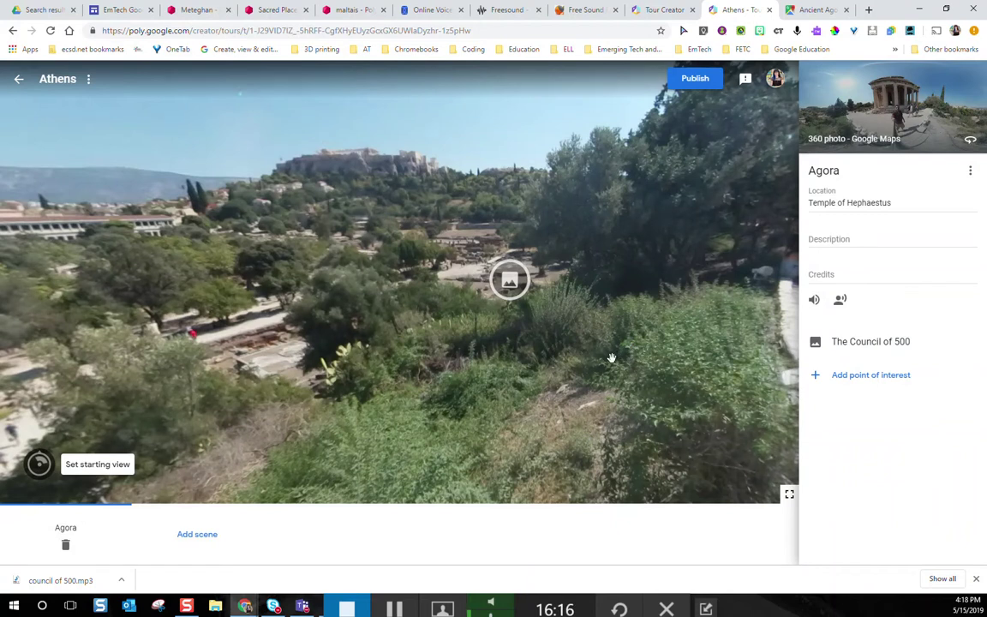
click(509, 280)
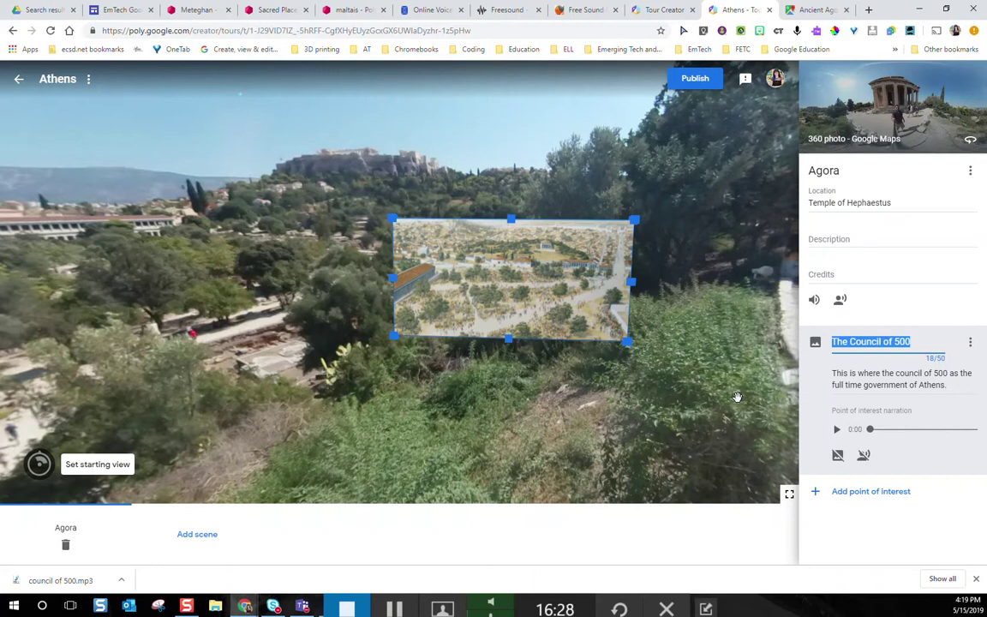
click(604, 400)
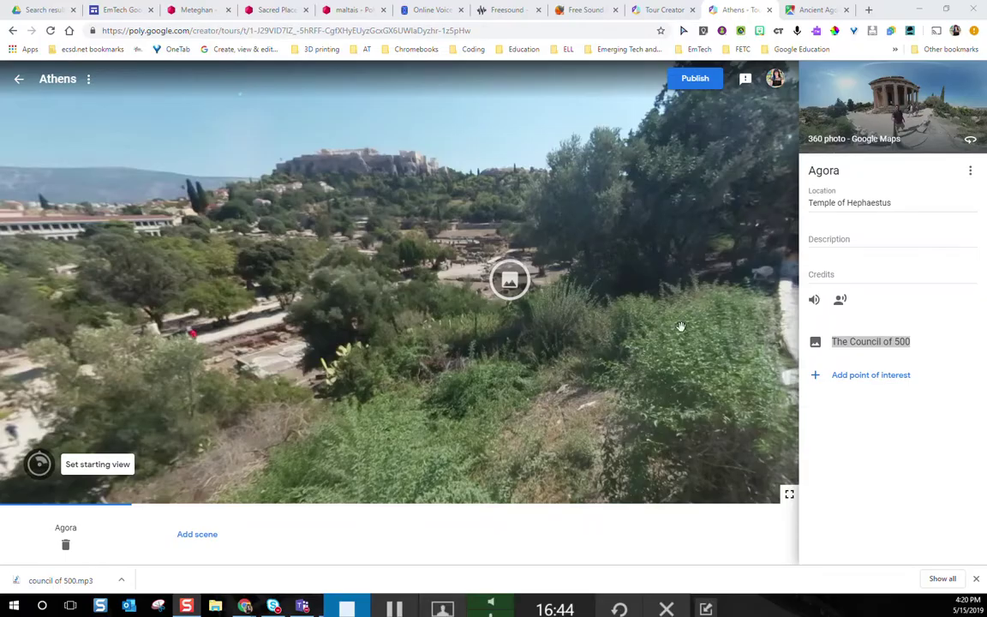
- Publish the Athens tour with Unlisted visibility and copy its share link
click(695, 79)
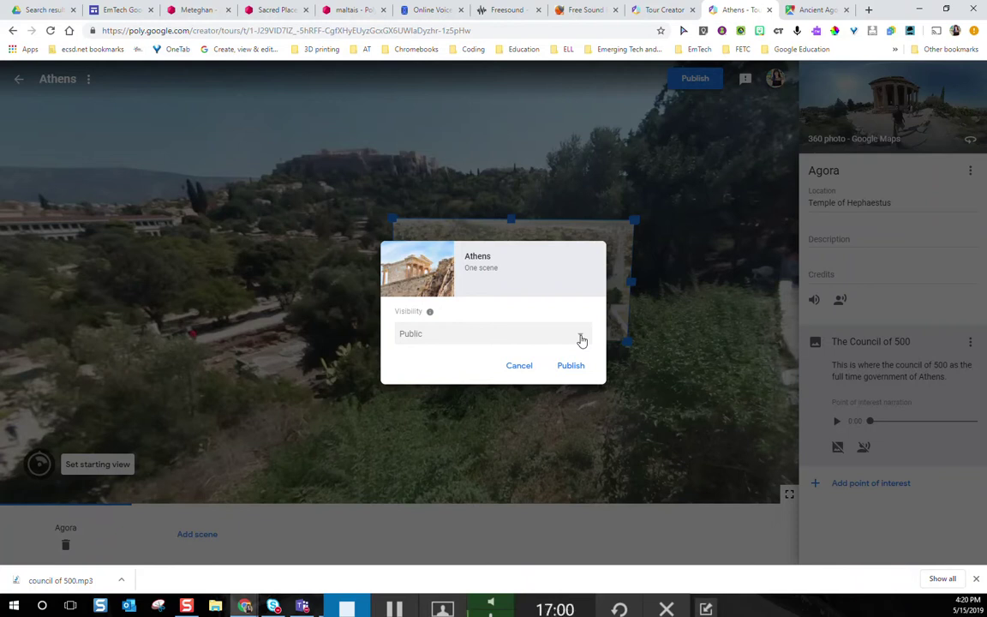
click(581, 339)
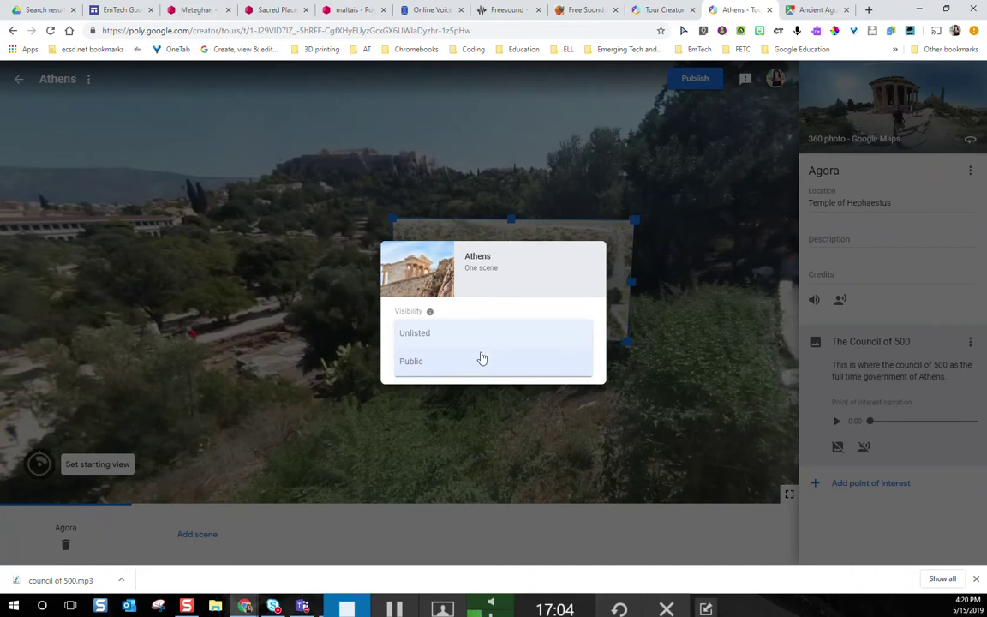
click(420, 337)
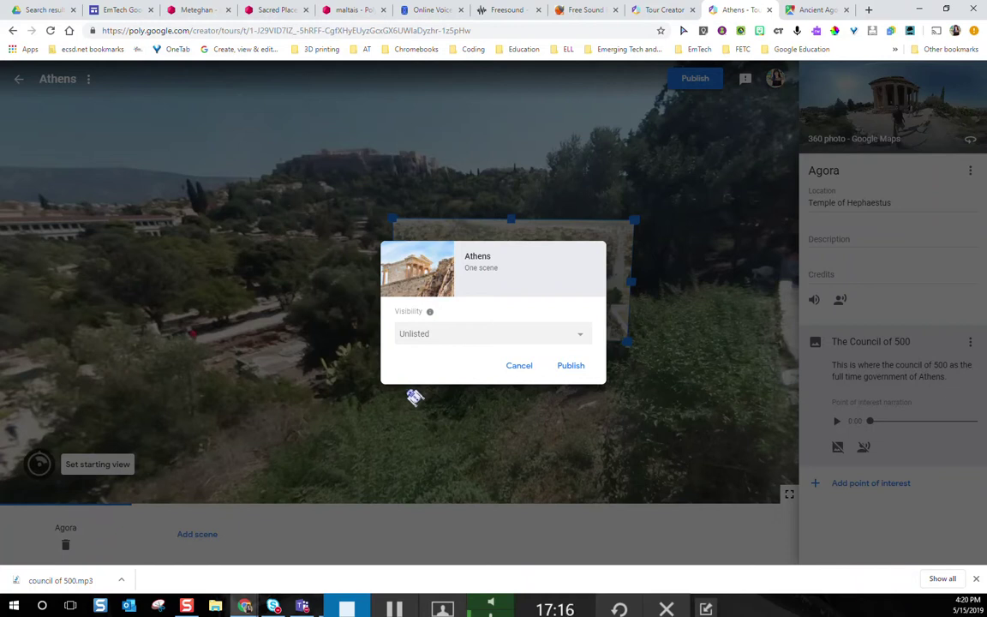
click(570, 366)
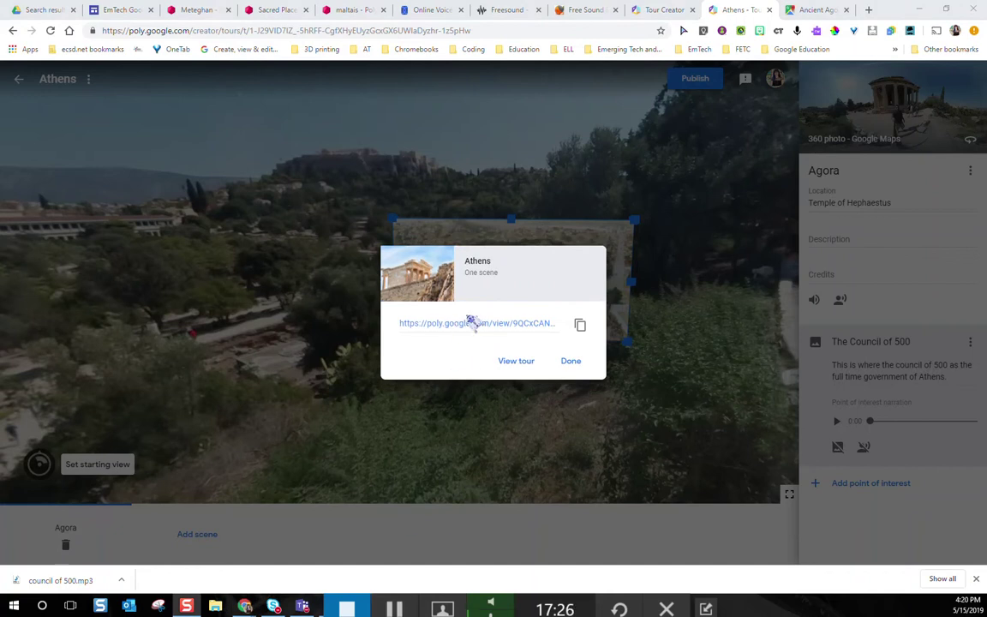
click(580, 325)
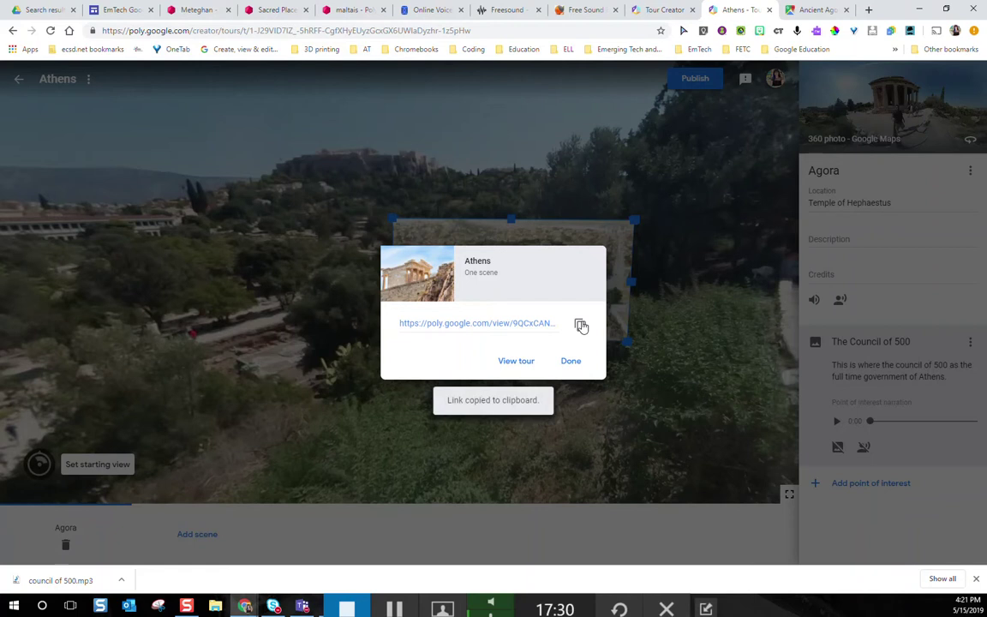
- View the published Athens tour in Poly and copy its full iframe embed code from the sharing options
click(516, 361)
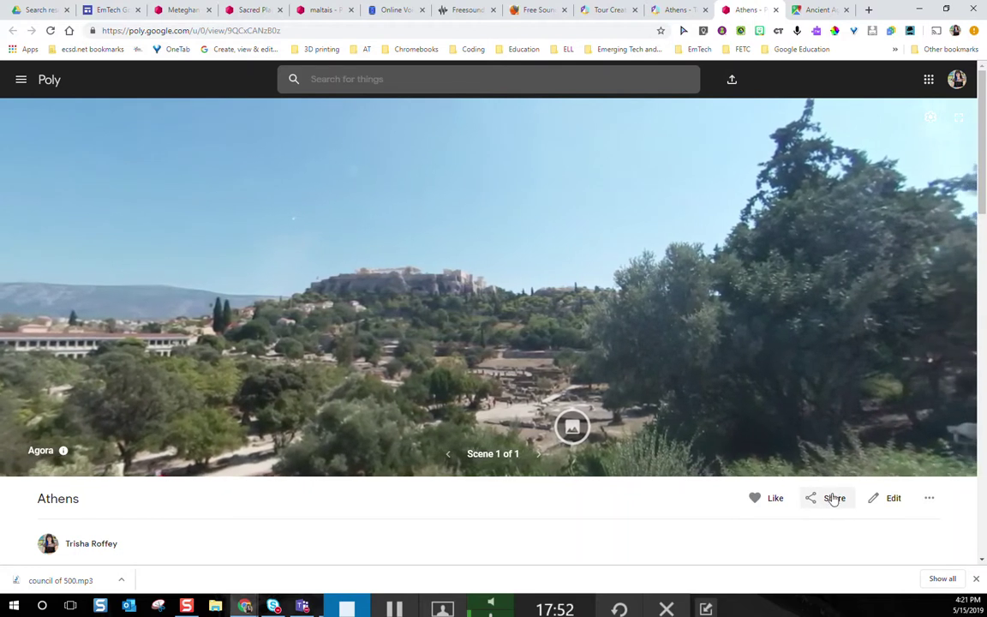
click(835, 501)
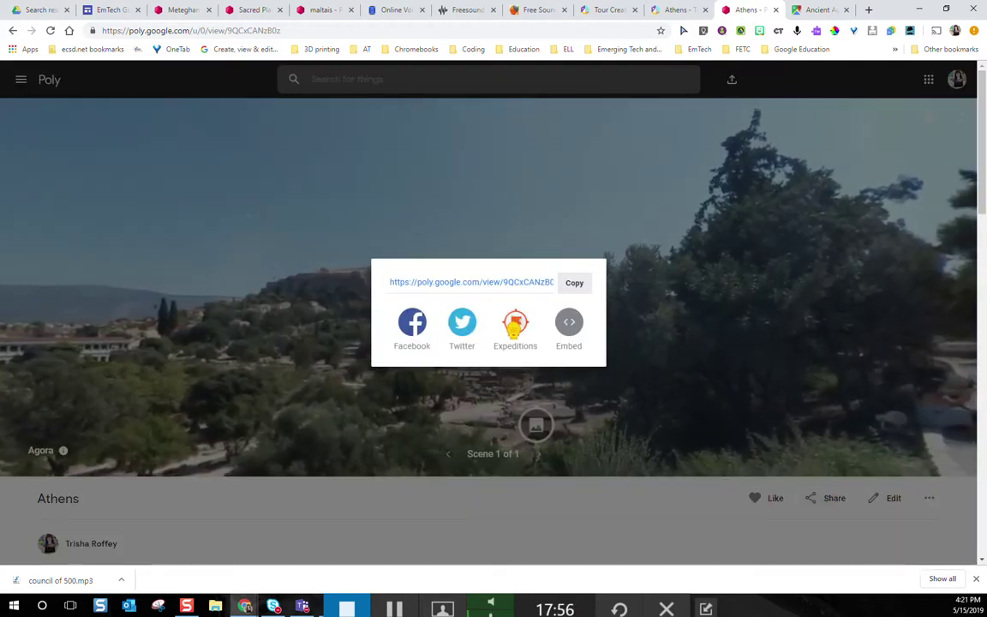
click(566, 326)
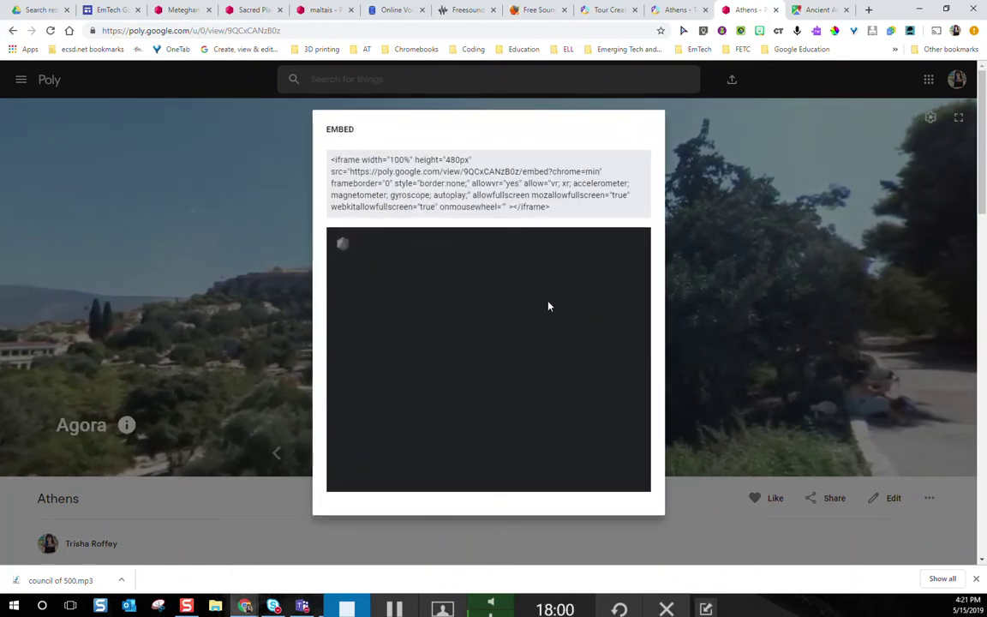
drag(564, 209, 331, 161)
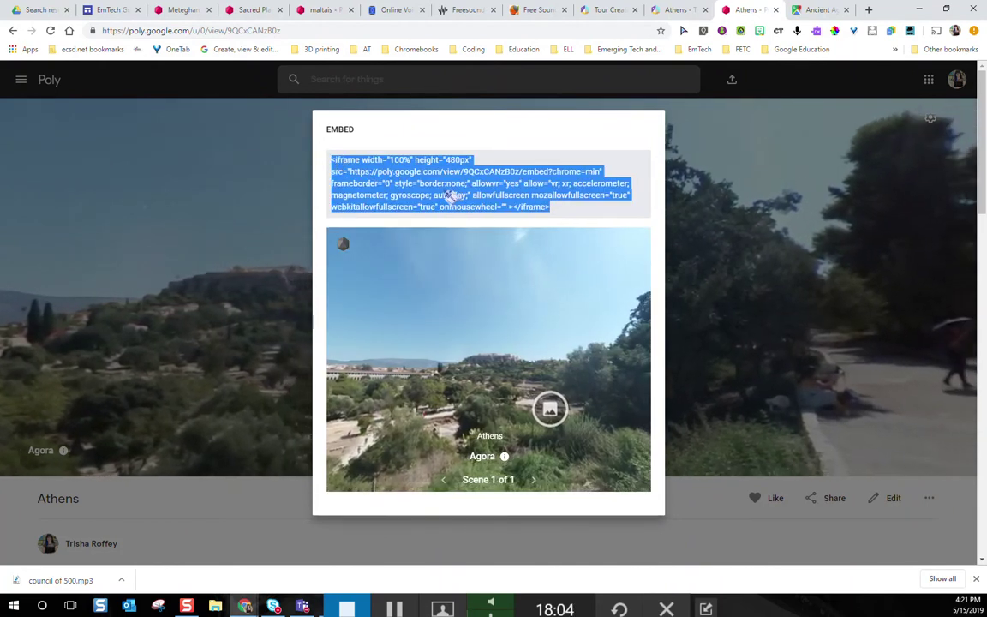
- Switch to the EmTech Google Support Site and insert the Athens tour from its copied embed code beneath the Extra Support for You! content
click(103, 10)
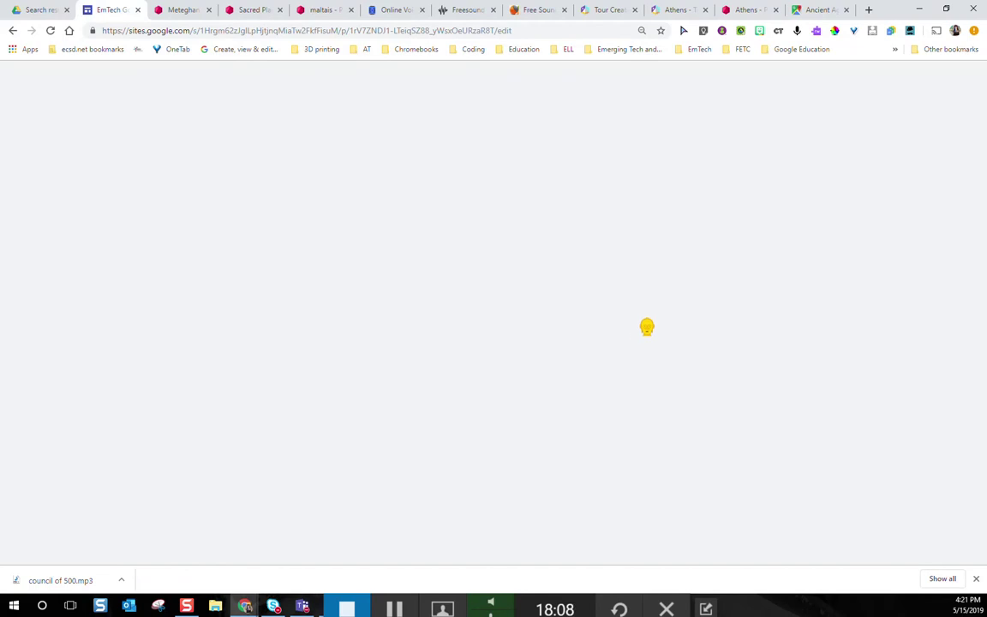
double_click(261, 508)
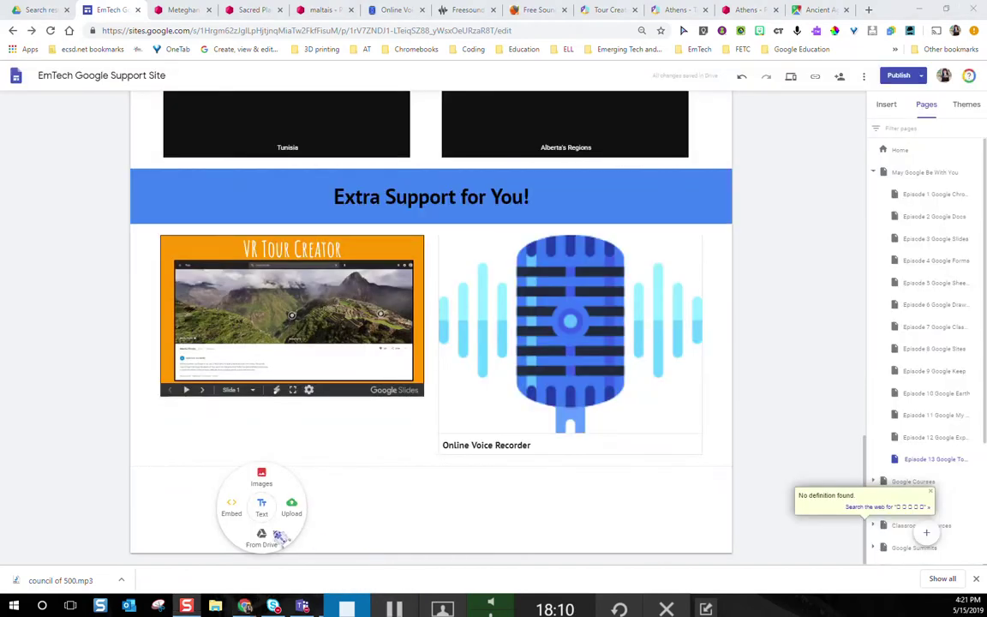
click(233, 510)
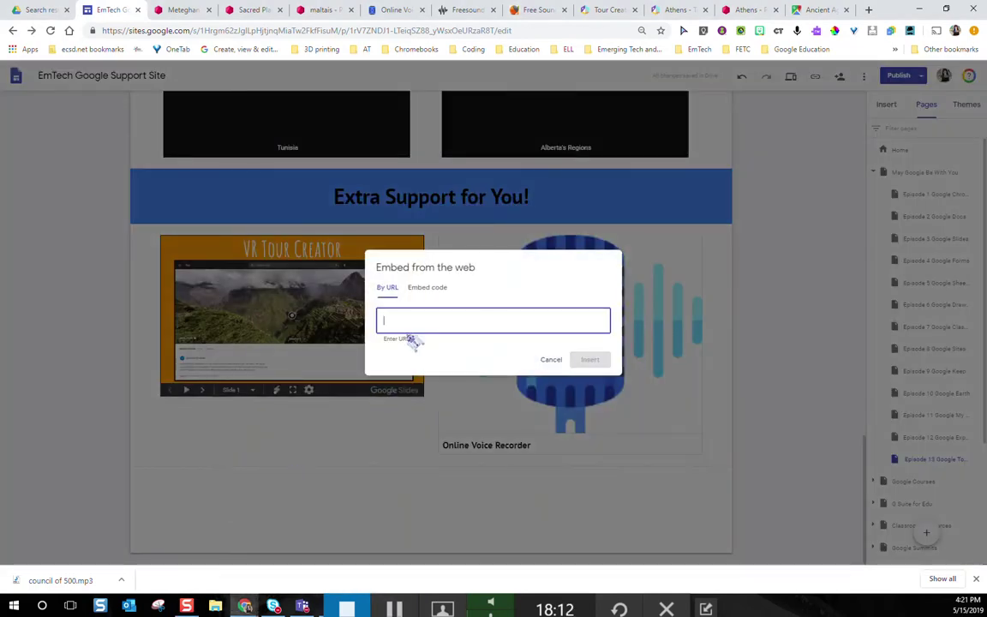
click(424, 274)
key(ctrl+v)
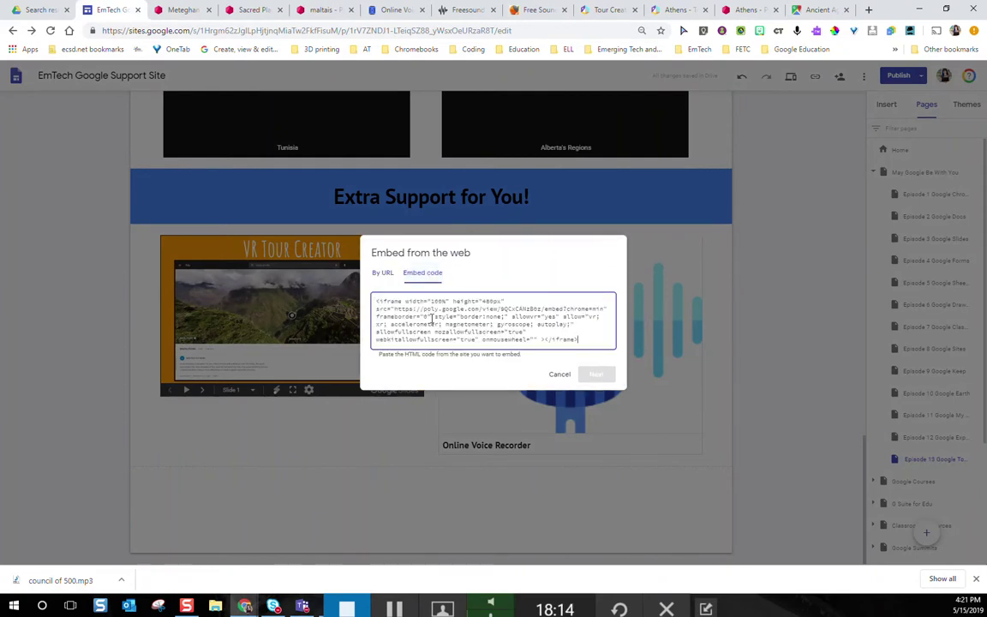
click(596, 375)
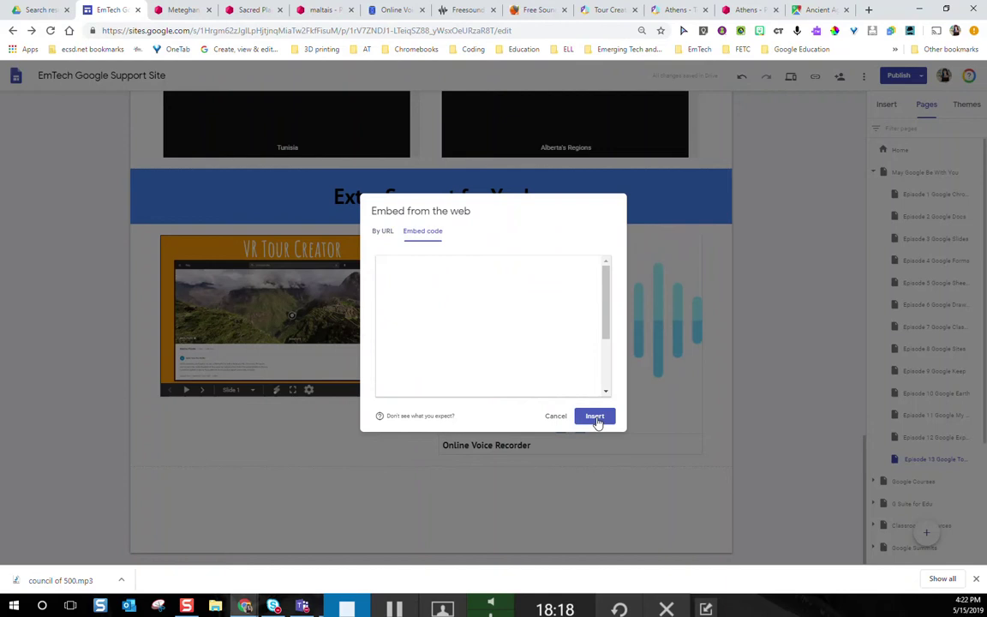
click(395, 609)
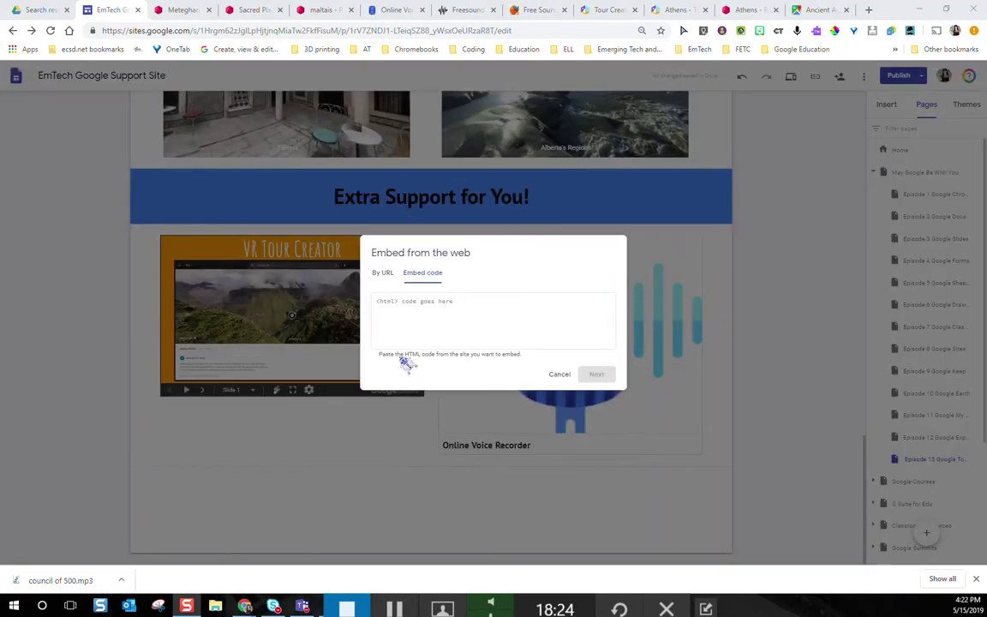
click(397, 308)
key(ctrl+v)
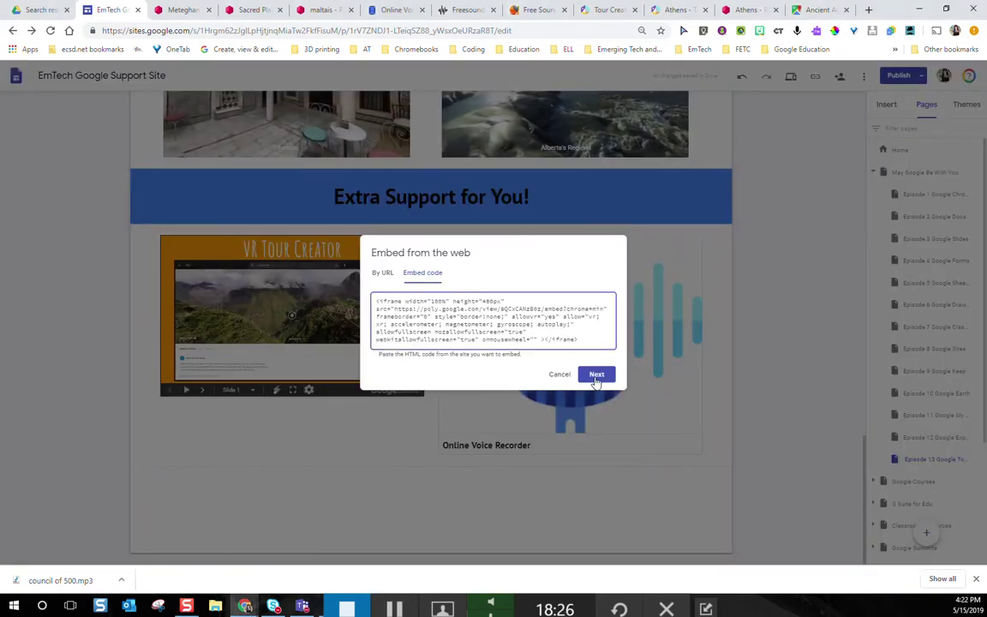
click(596, 375)
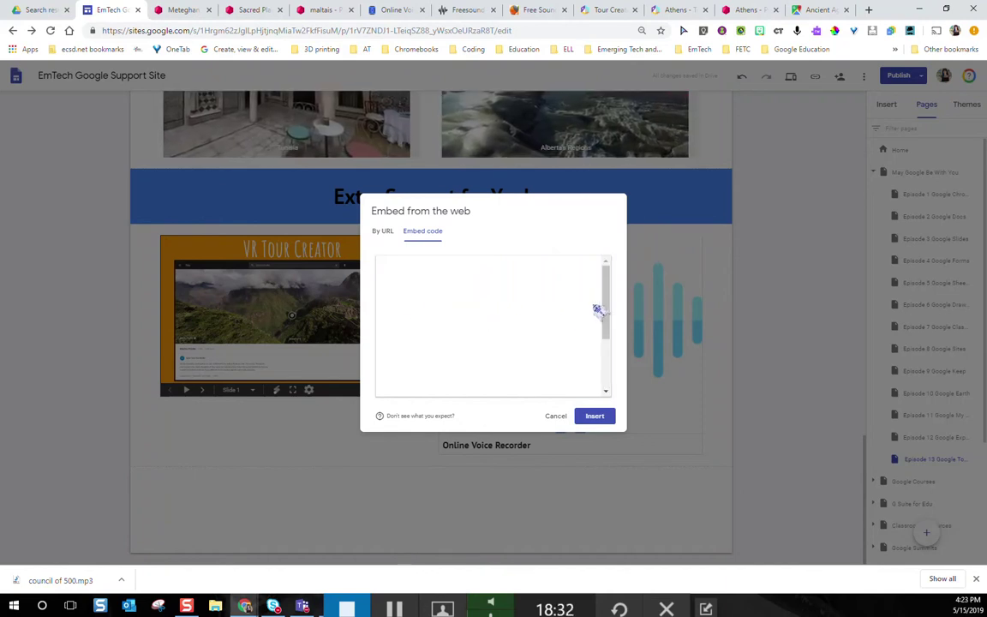
click(594, 416)
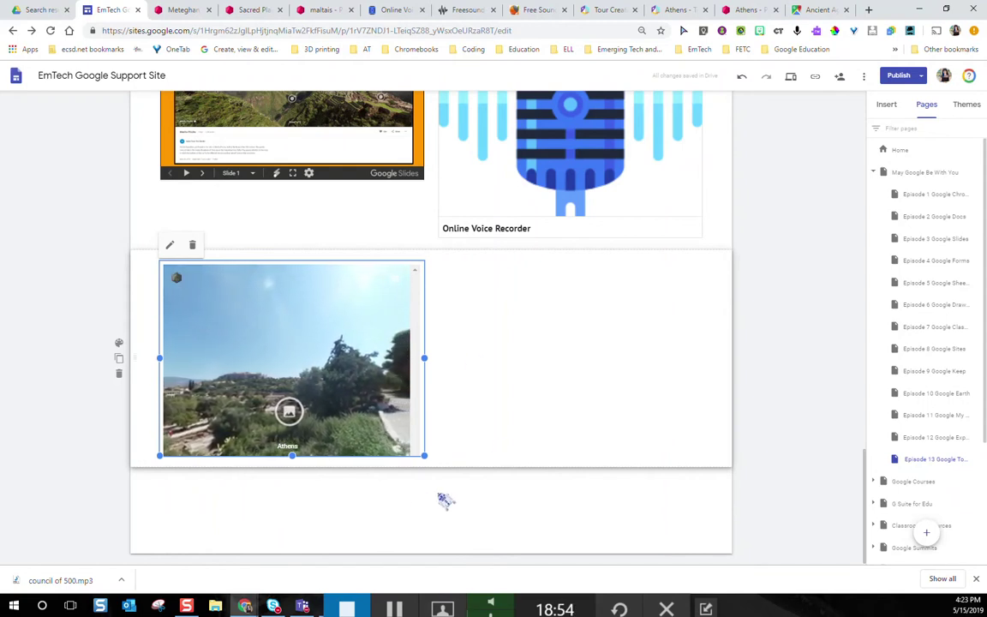
- Look around the 360 scene inside the embedded Athens tour on the site page
drag(368, 361, 351, 377)
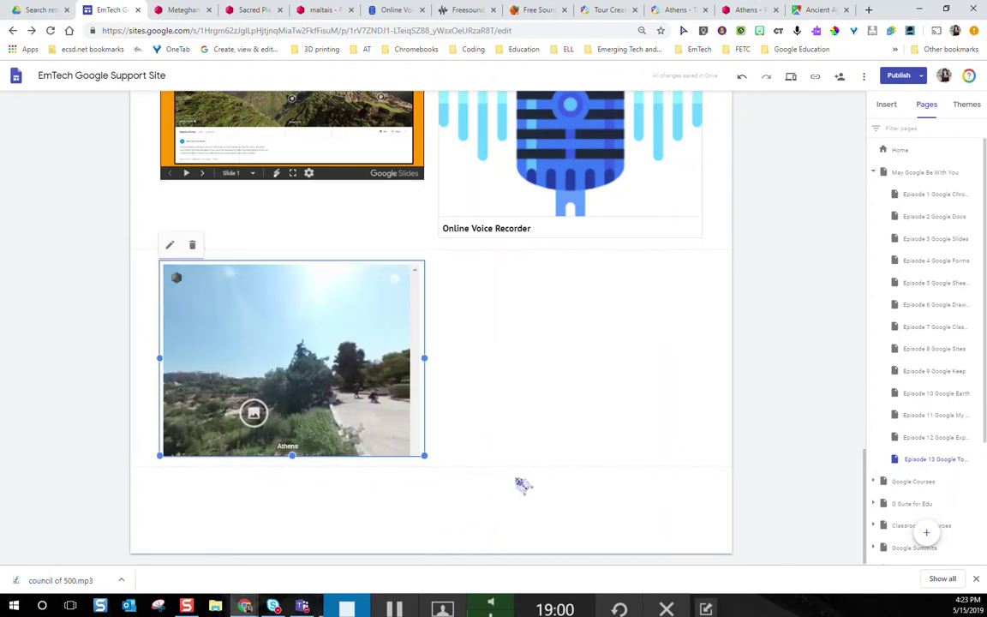
click(442, 609)
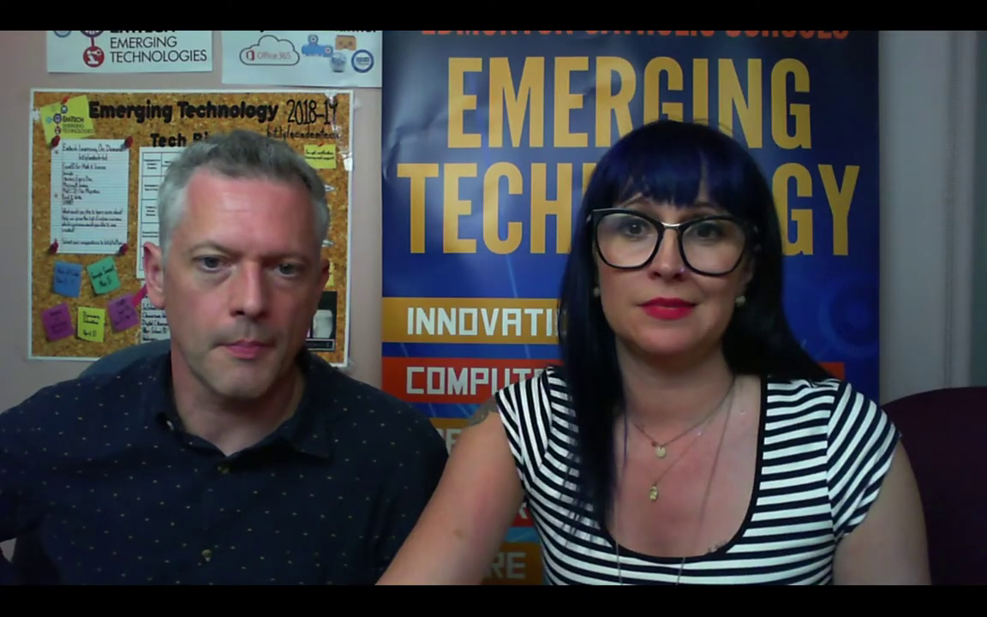